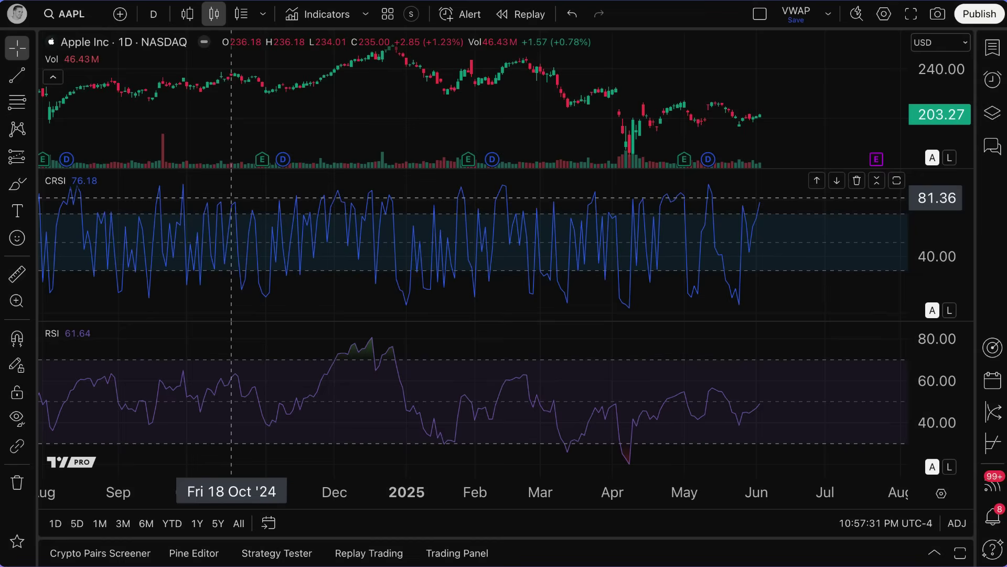
Step: Identify the full names of the two oscillator indicators below the AAPL daily price chart
mouse_move(220, 130)
mouse_down()
mouse_move(254, 130)
mouse_move(238, 129)
mouse_up()
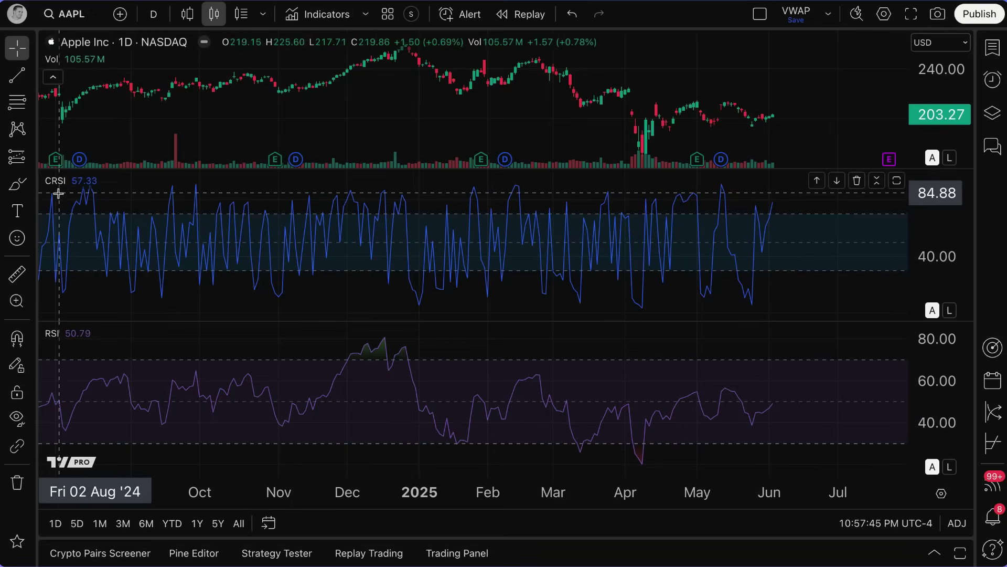
mouse_move(57, 188)
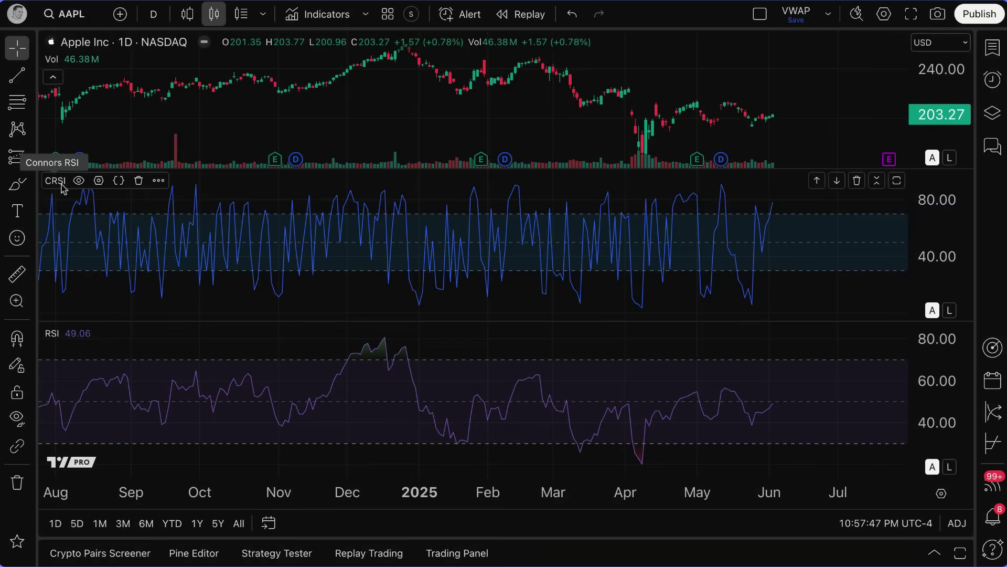
mouse_move(52, 336)
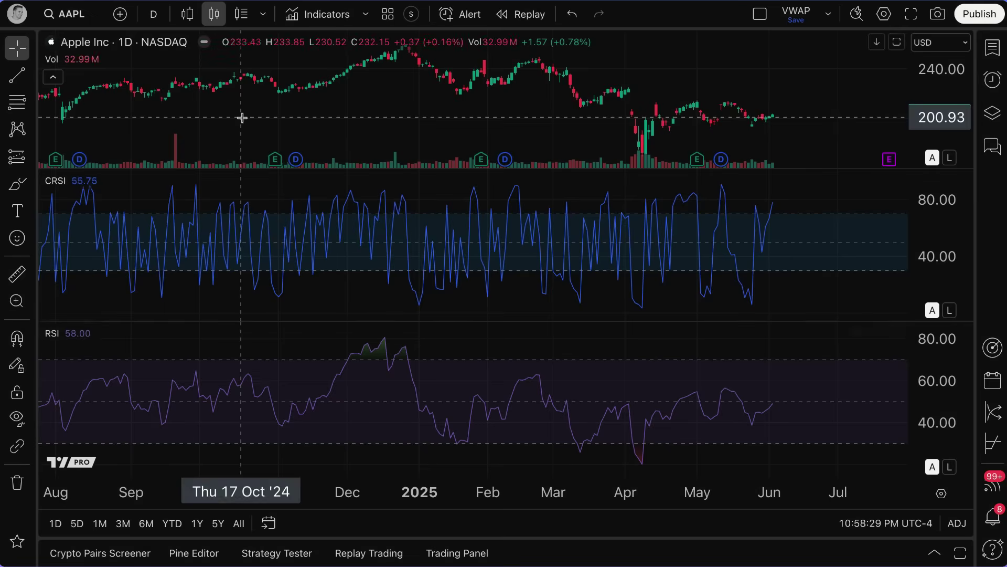
Step: Search the indicators for "rsi" and read the Relative Strength Index help article down to its Calculation section
click(325, 15)
text(rsi)
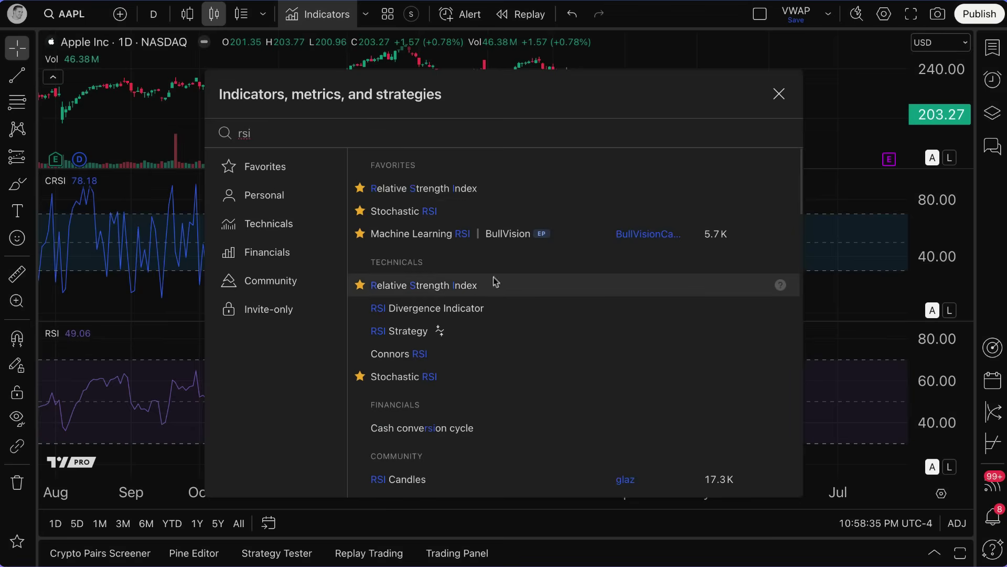
click(781, 286)
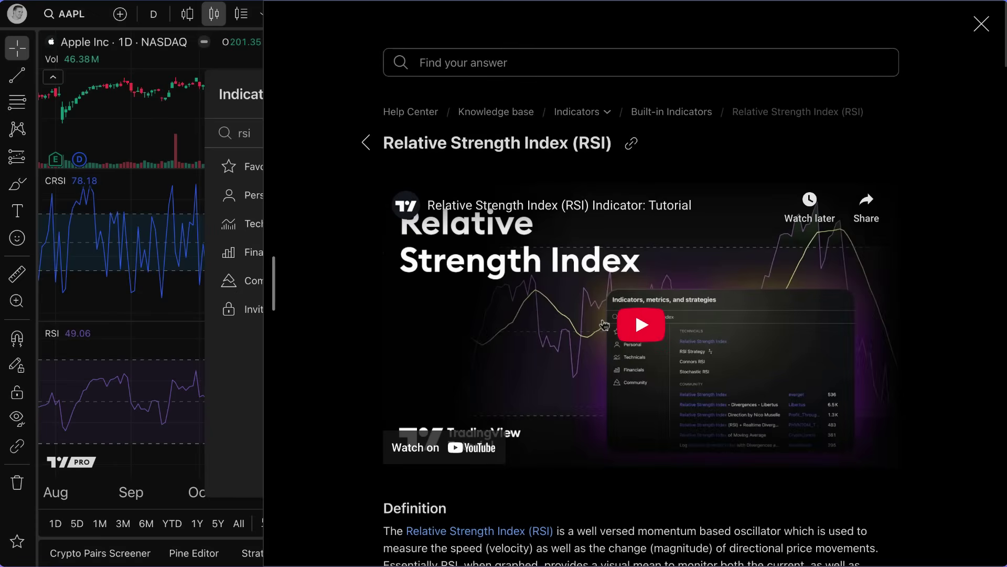
scroll(604, 336, down, 6)
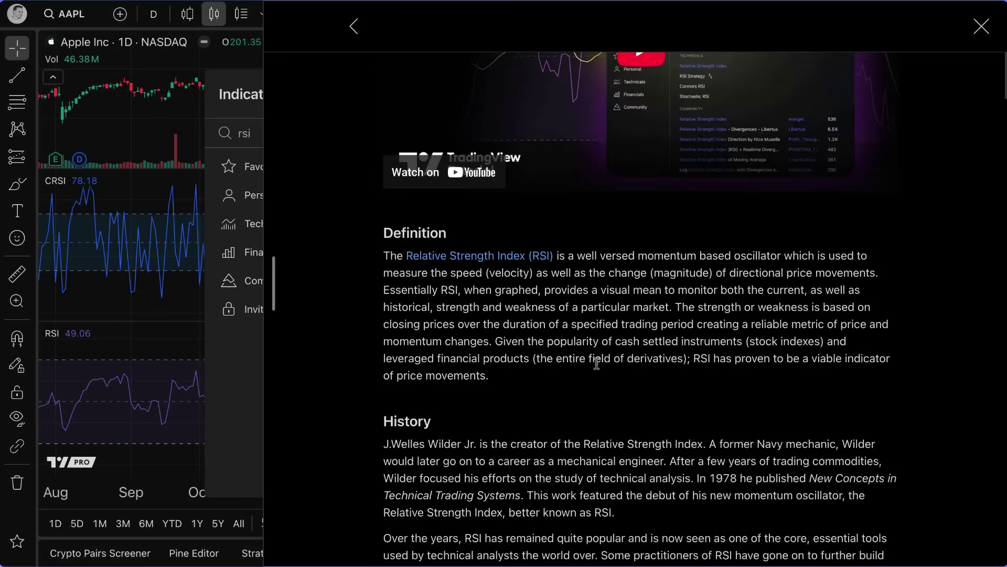
scroll(596, 363, down, 7)
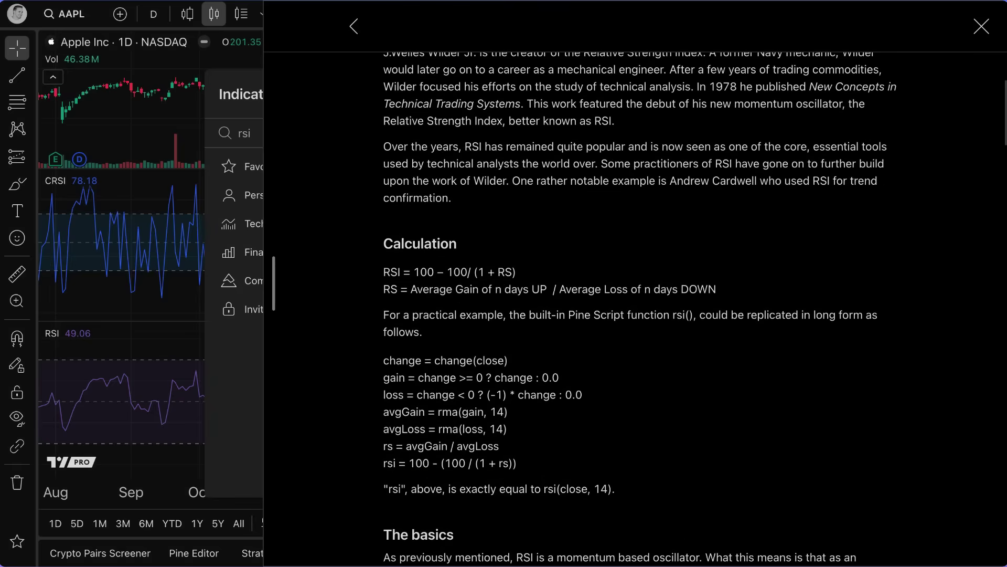
scroll(584, 361, up, 1)
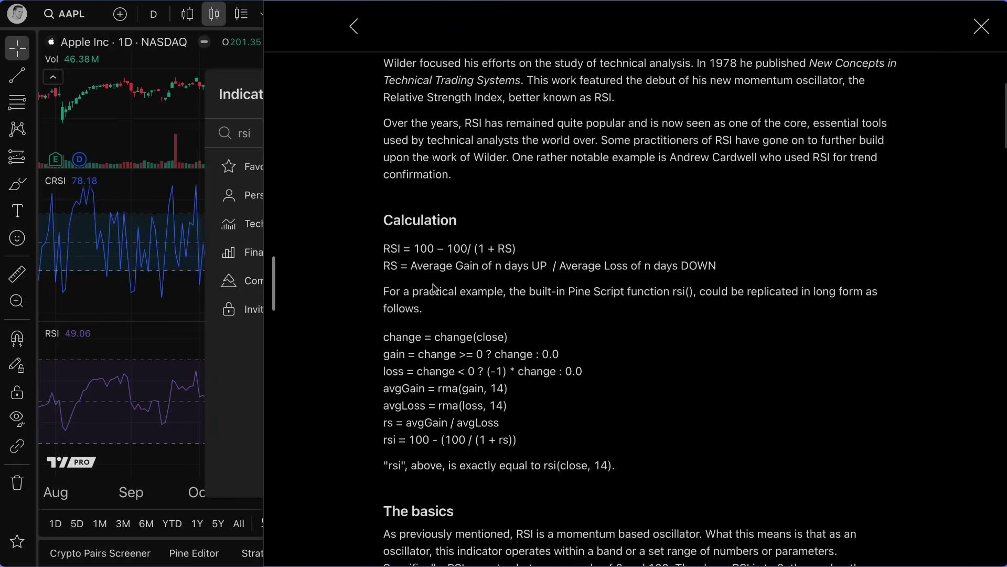
Step: Highlight the RS average gain and average loss formula in the article, and close the article and the indicator search
drag(383, 270, 725, 272)
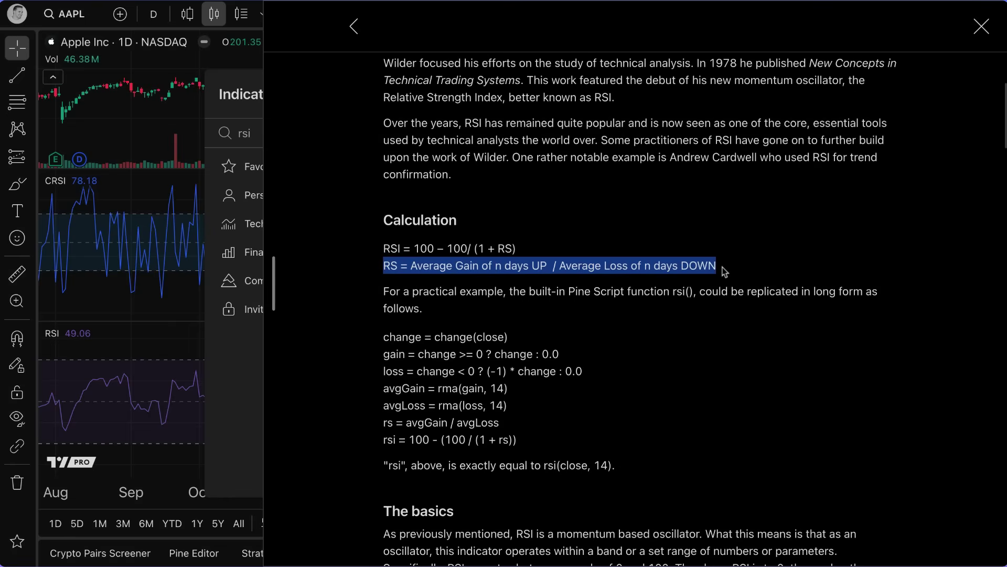
click(725, 272)
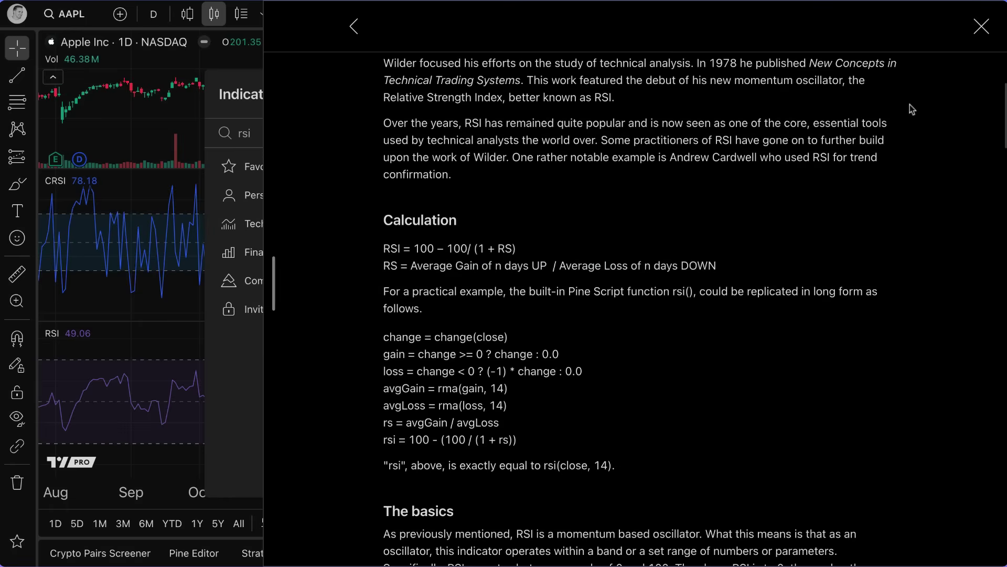
click(973, 40)
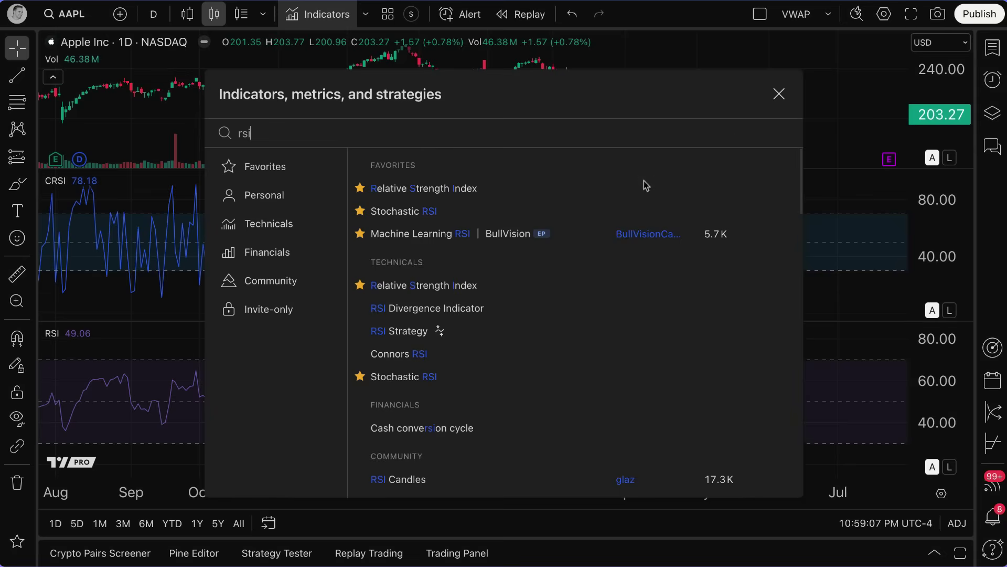
click(780, 94)
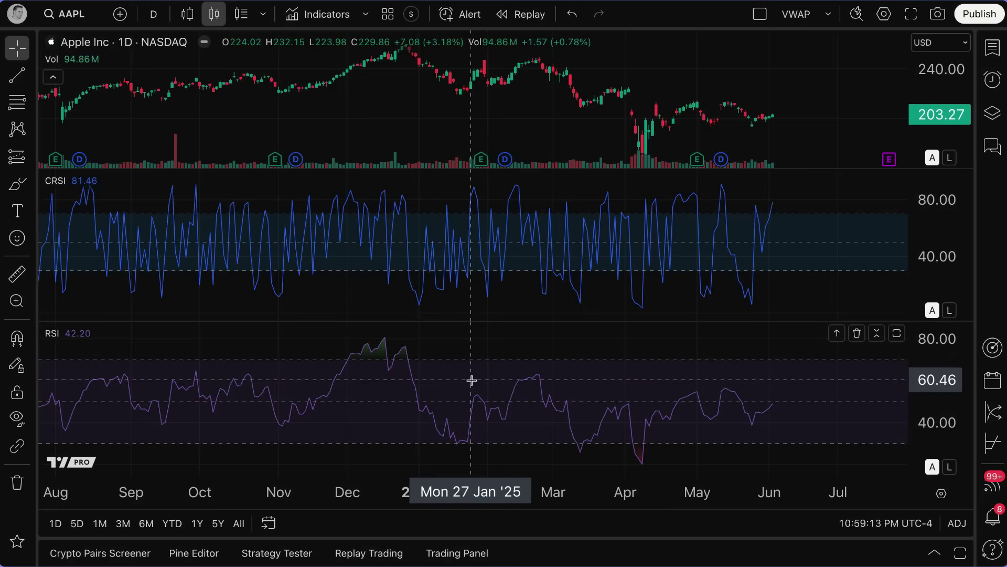
Step: Review the input, style and visibility settings of the standard RSI indicator, and close its settings
drag(518, 338, 468, 359)
scroll(468, 360, left, 3)
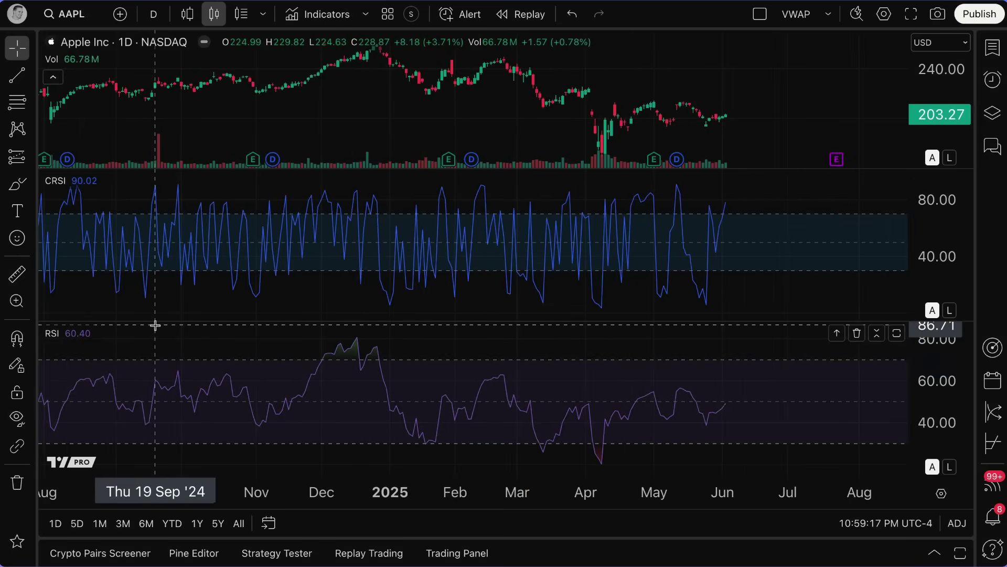
mouse_move(52, 340)
click(92, 333)
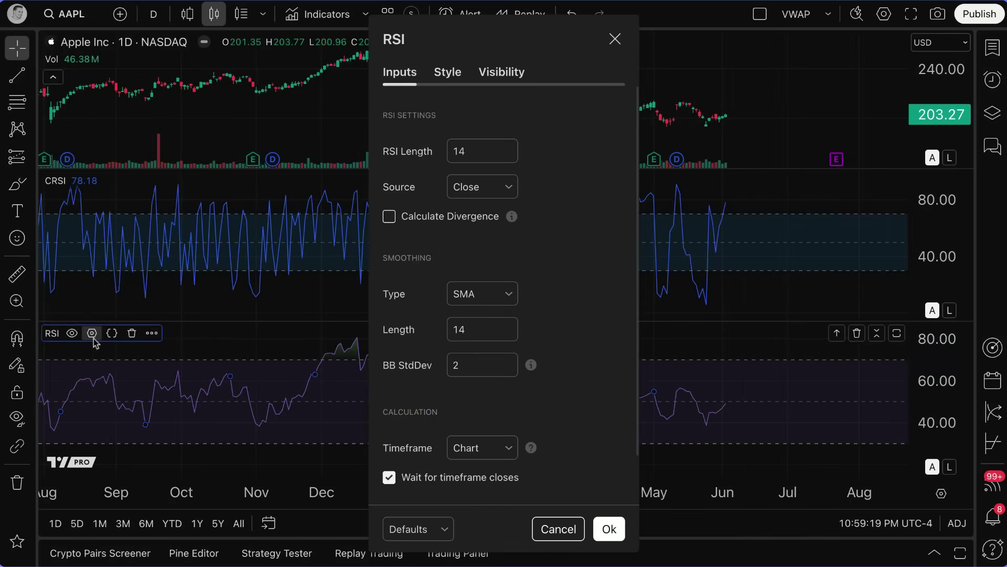
click(447, 72)
click(493, 72)
click(447, 72)
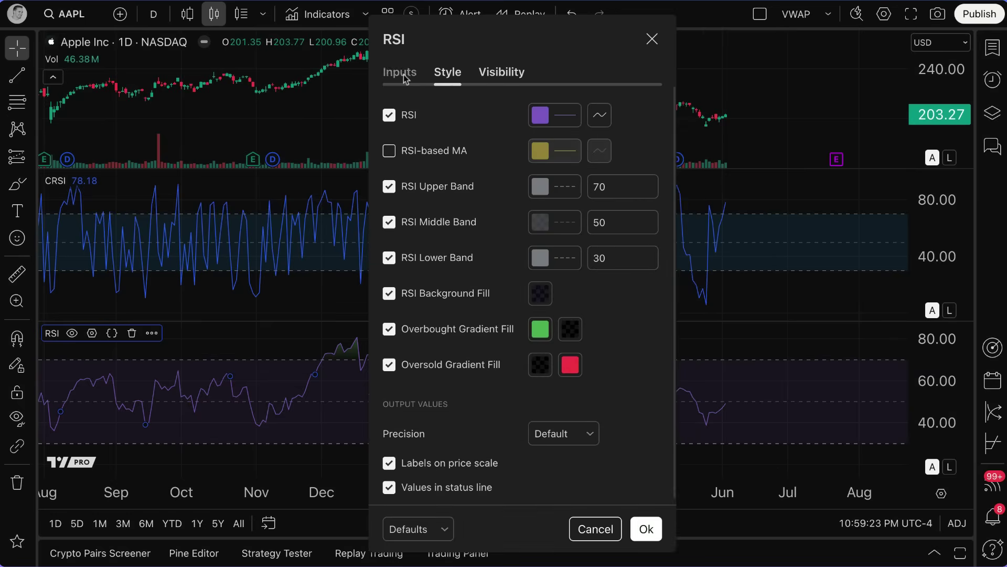
click(400, 72)
click(619, 47)
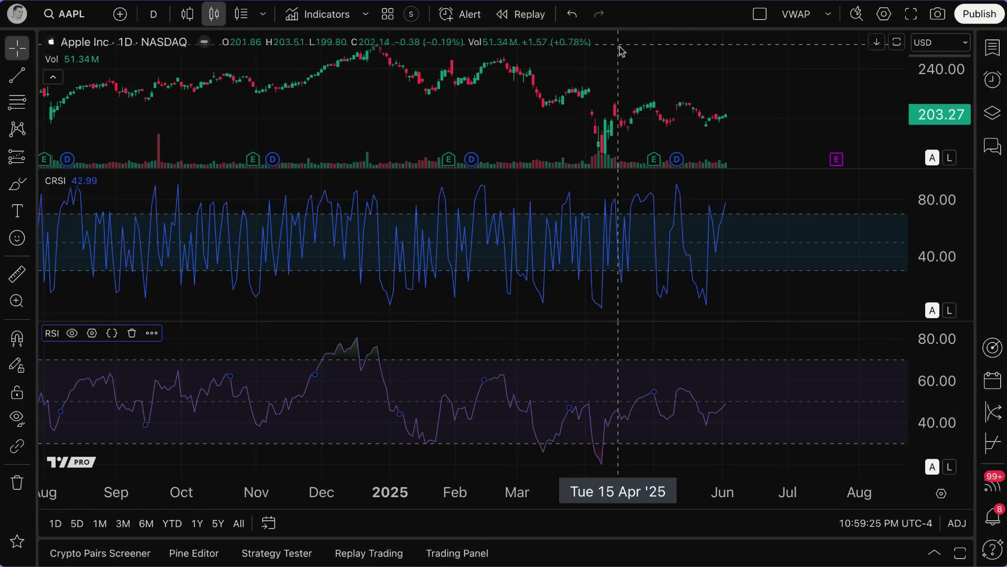
Step: Remove the standard RSI indicator from the AAPL chart
click(74, 220)
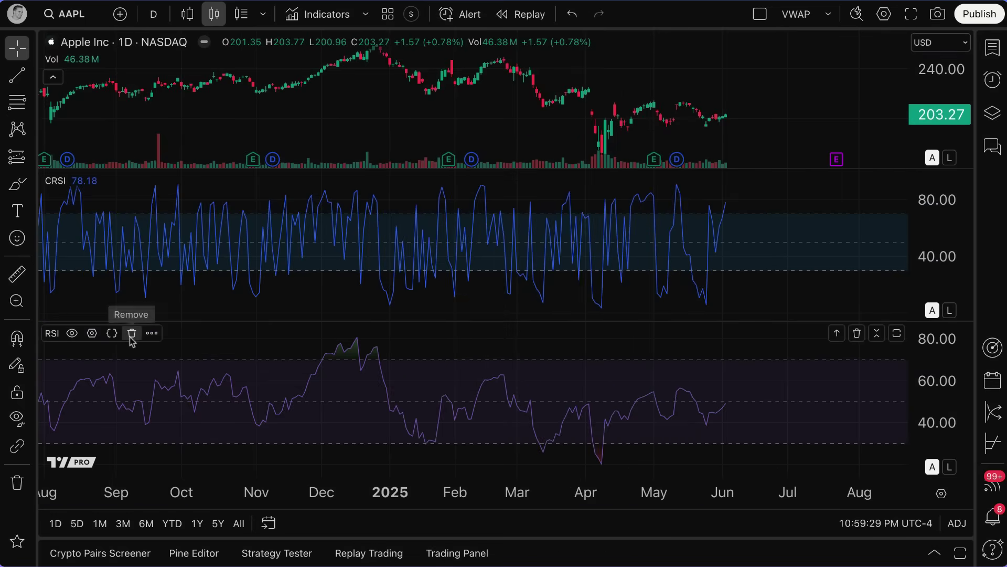
click(131, 334)
scroll(218, 338, down, 3)
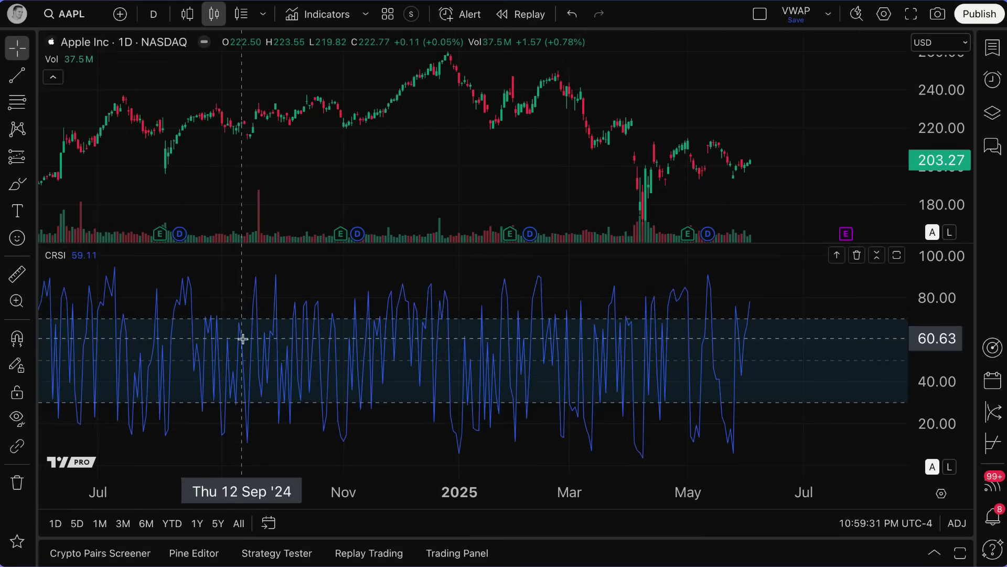
Step: Examine the Connors RSI swings over the past year and its RSI, UpDown and ROC length settings
scroll(243, 338, down, 1)
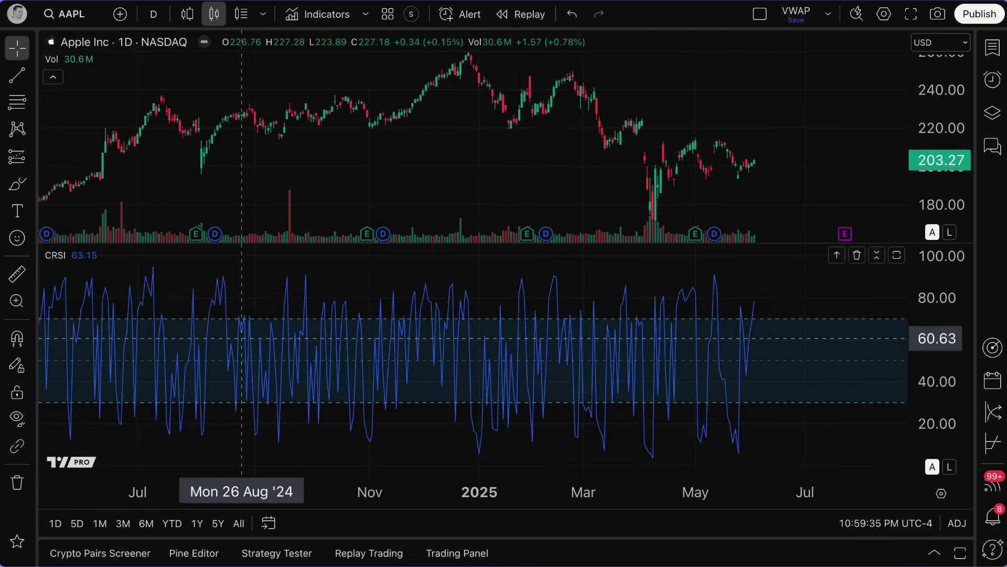
drag(383, 353, 277, 351)
scroll(277, 352, down, 2)
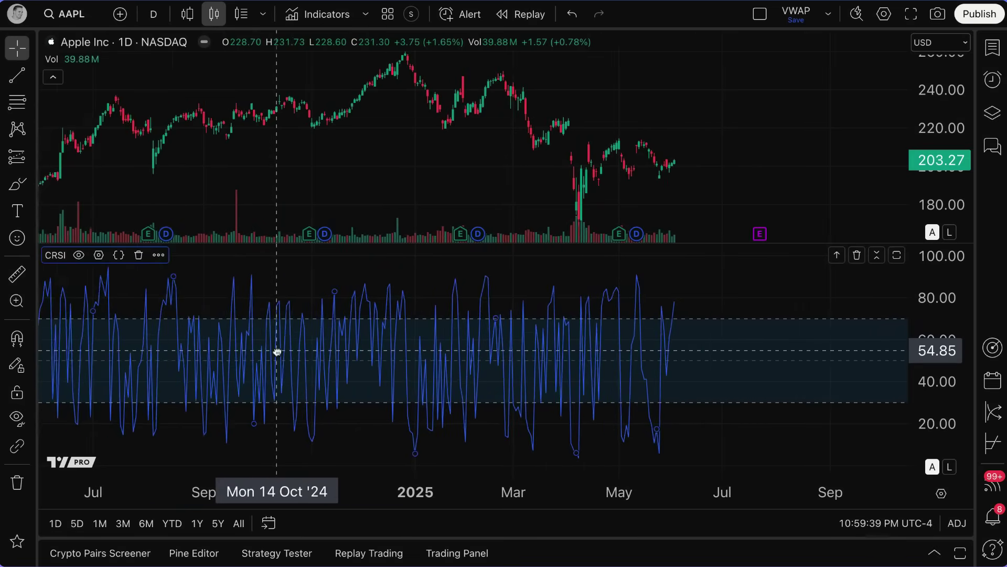
scroll(277, 351, down, 1)
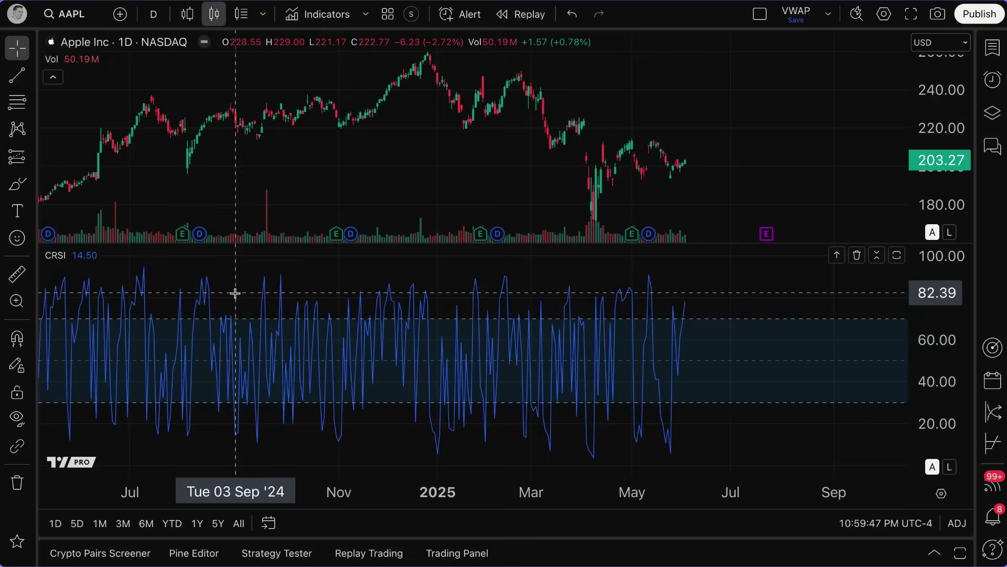
click(99, 255)
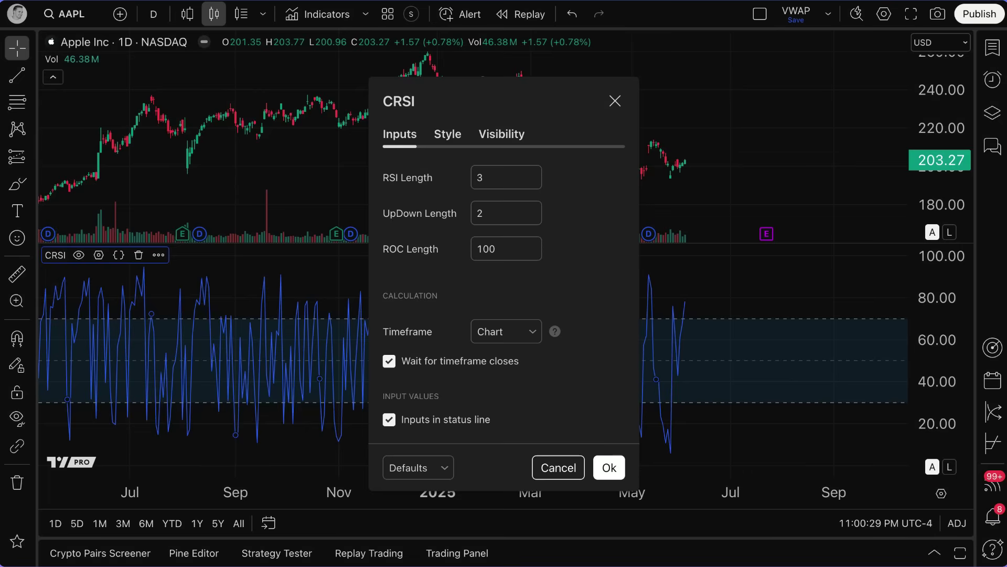
click(513, 247)
click(494, 247)
click(387, 184)
click(615, 101)
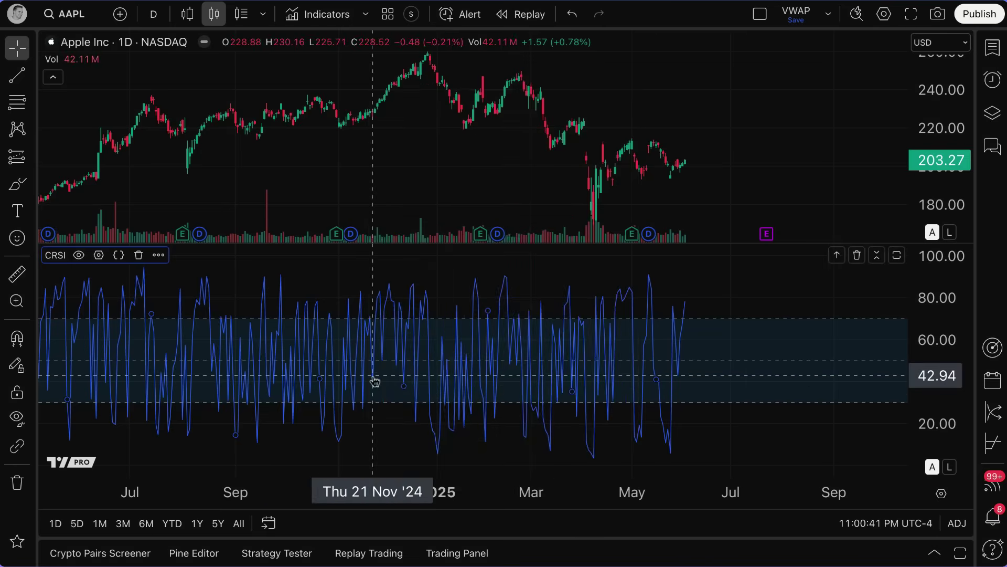
Step: Search the indicators for "rsi" and add the built-in Relative Strength Index to the chart
scroll(374, 381, down, 3)
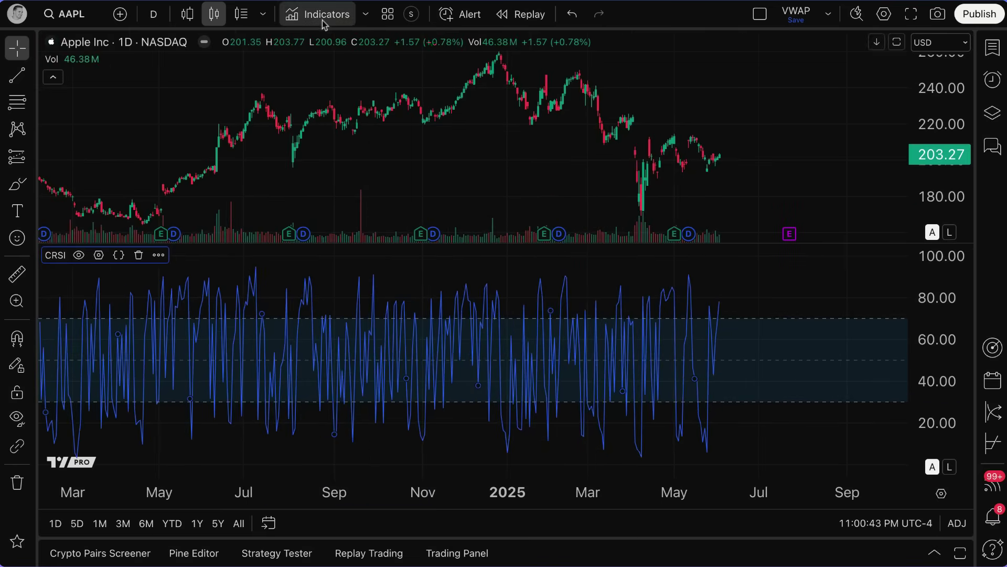
click(323, 14)
text(rsi)
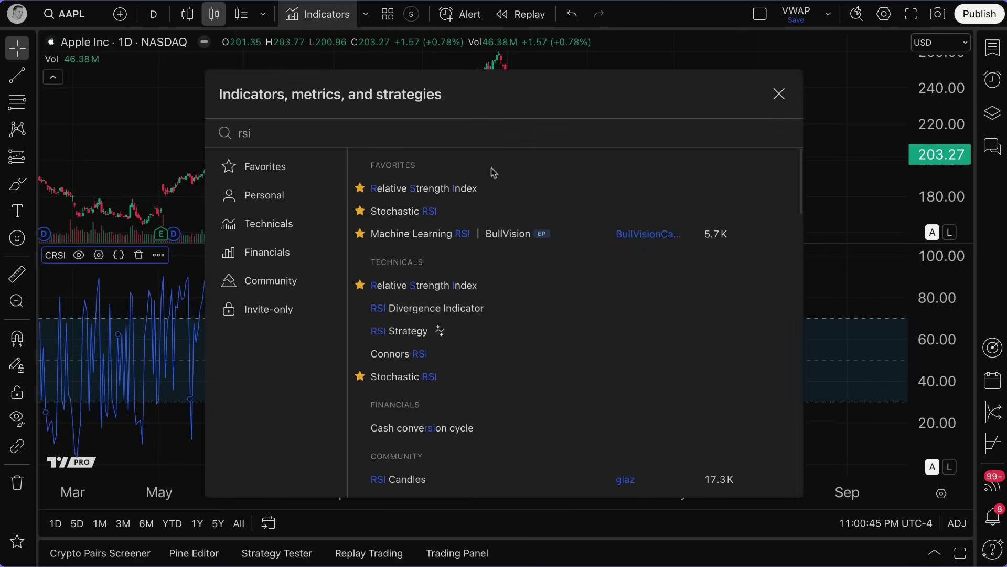
click(475, 287)
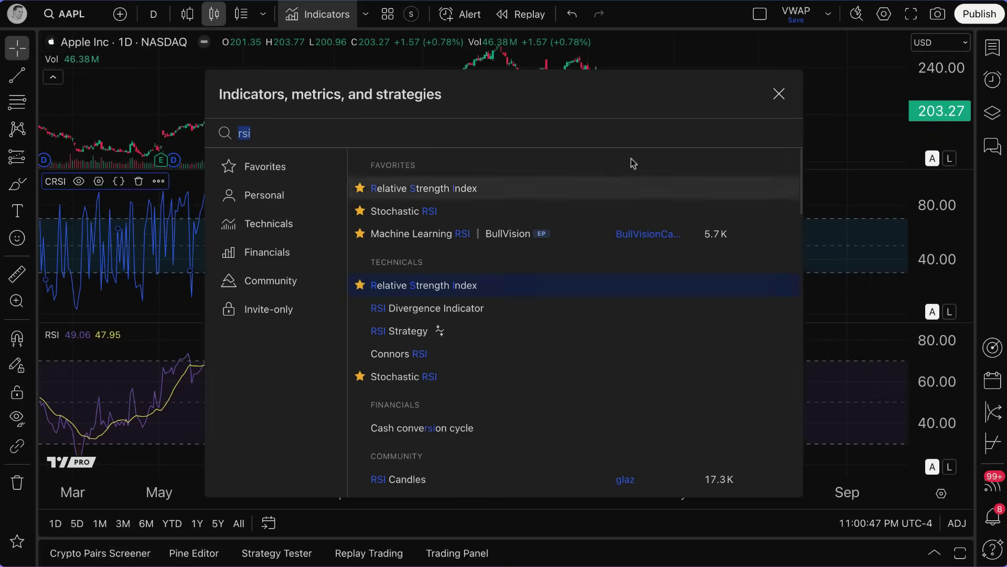
click(779, 94)
Step: Compare the Connors RSI with the standard RSI across the chart and check the Connors RSI input lengths
scroll(416, 386, down, 1)
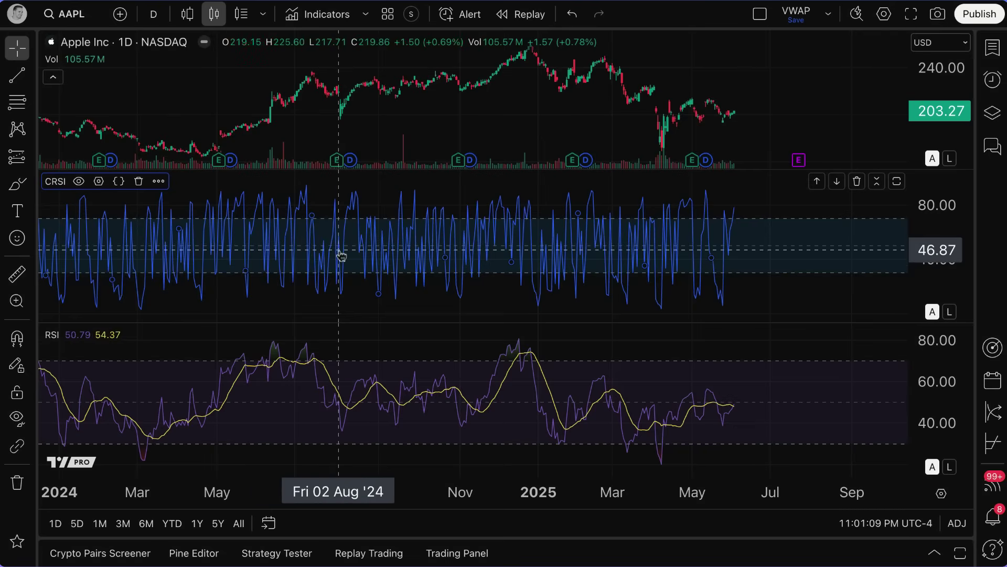
scroll(340, 255, up, 3)
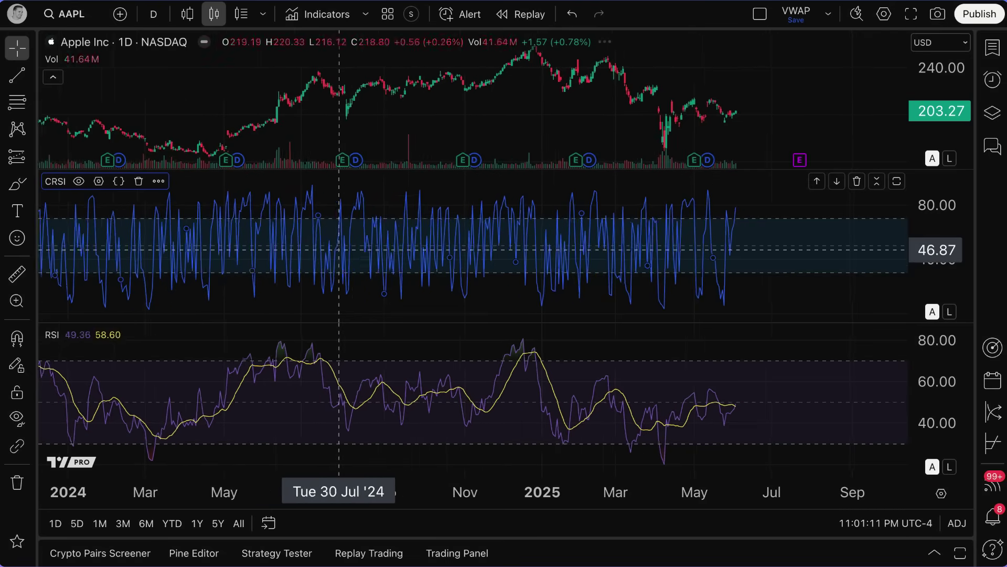
click(99, 181)
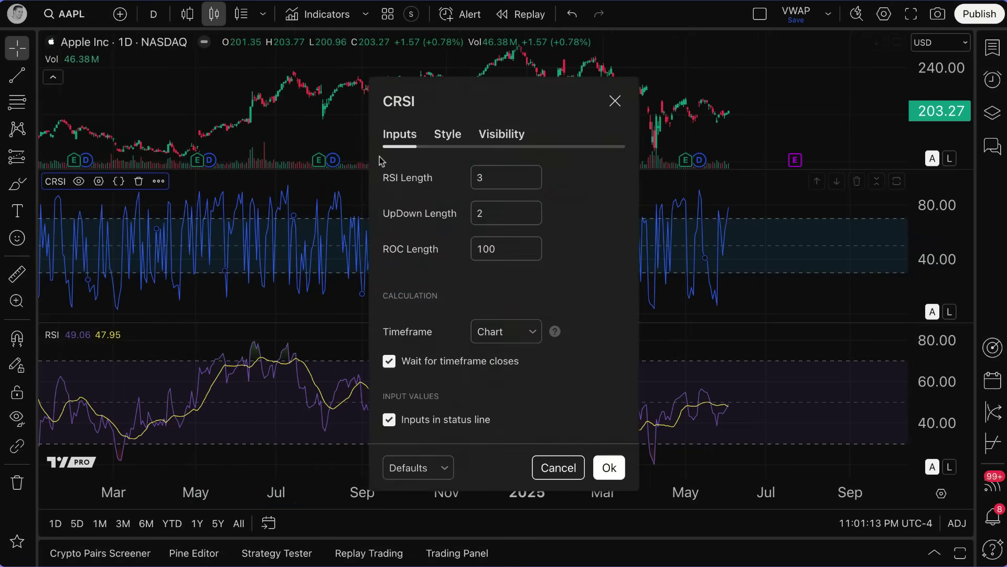
click(615, 101)
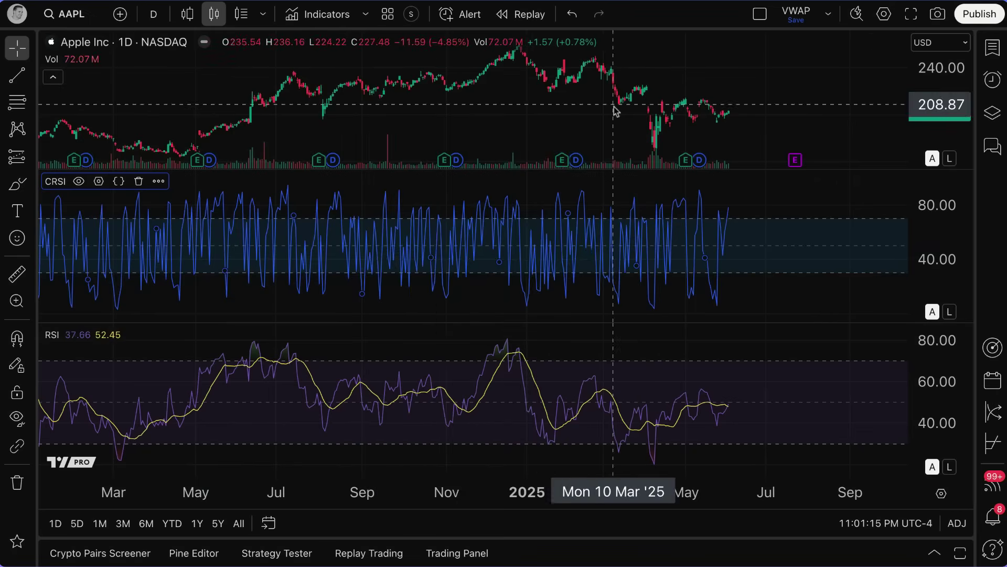
Step: Remove the added Relative Strength Index pane below the Connors RSI
scroll(437, 263, down, 1)
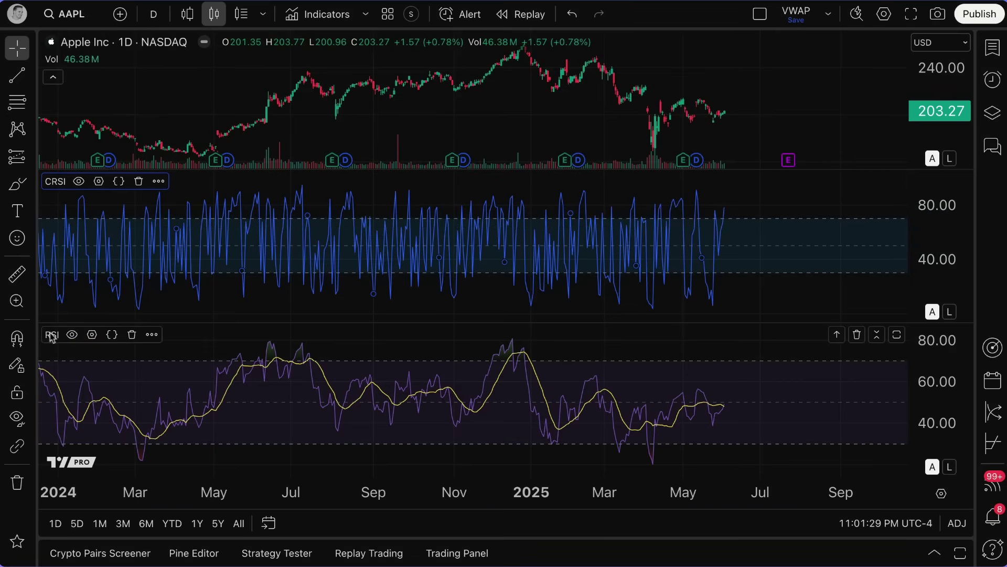
click(133, 334)
scroll(418, 337, up, 3)
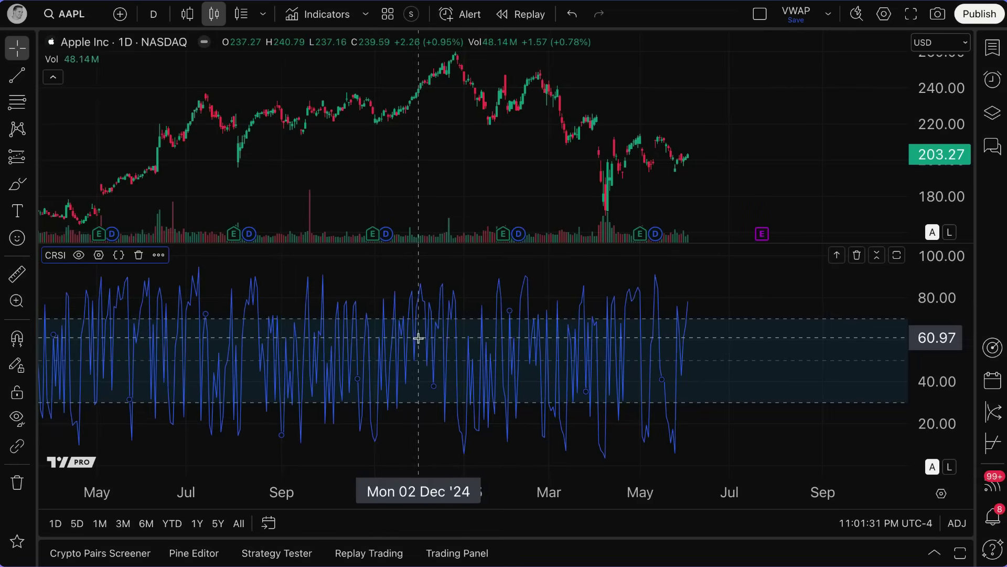
Step: Check the Connors RSI input settings again and return to the chart
scroll(581, 301, up, 2)
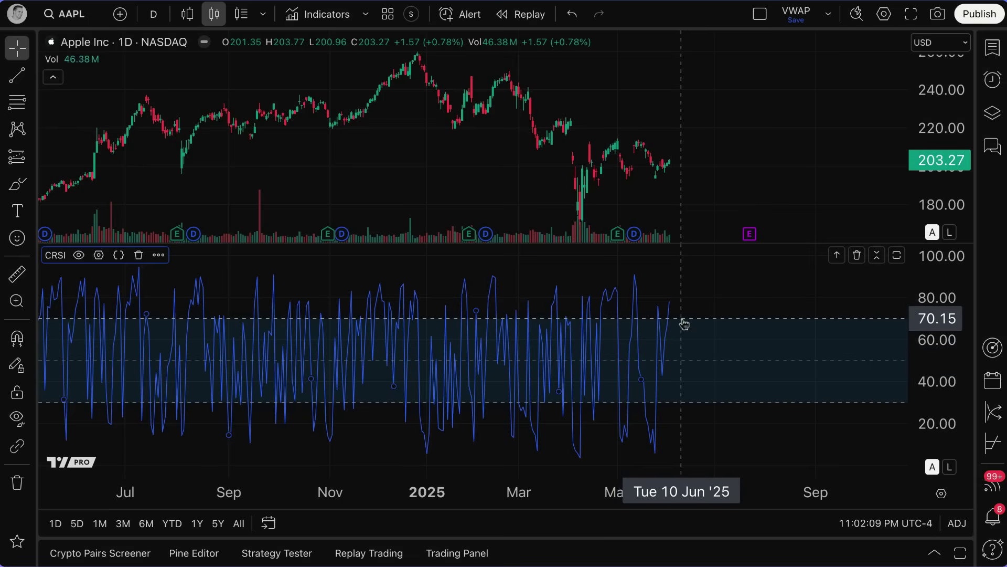
click(99, 255)
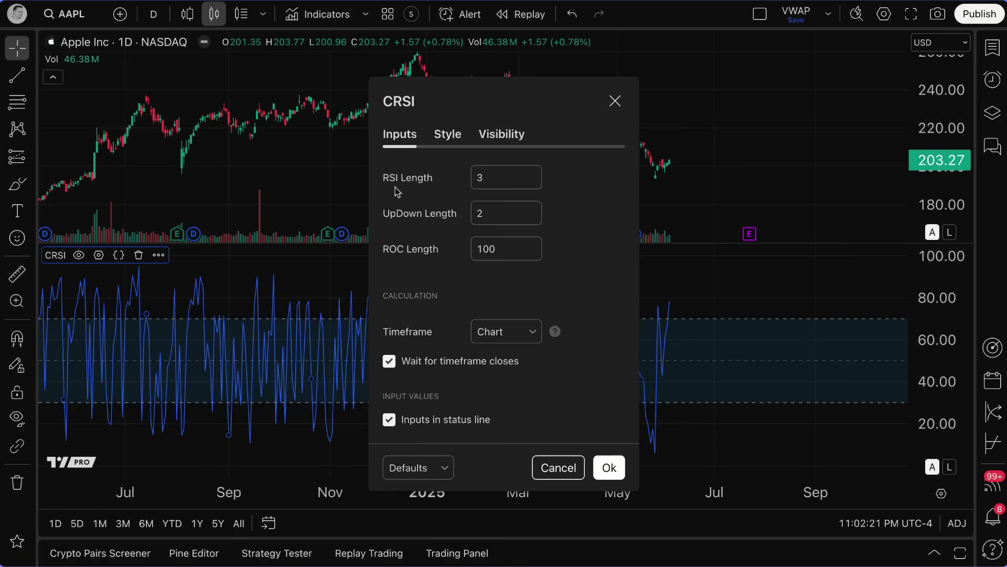
click(615, 103)
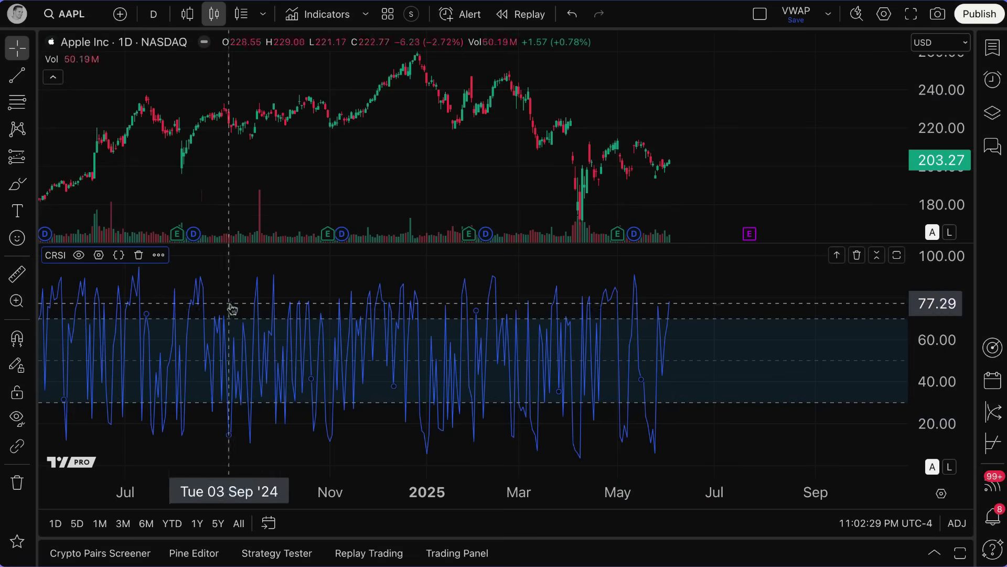
Step: Review the RSI, UpDown and ROC lengths in the Connors RSI settings, then close them without changes
click(98, 255)
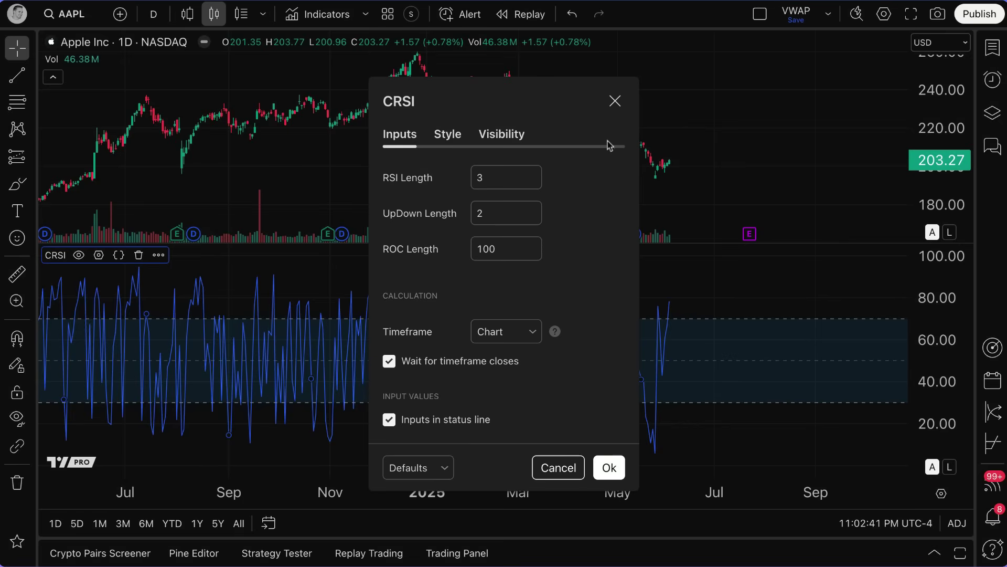
click(615, 101)
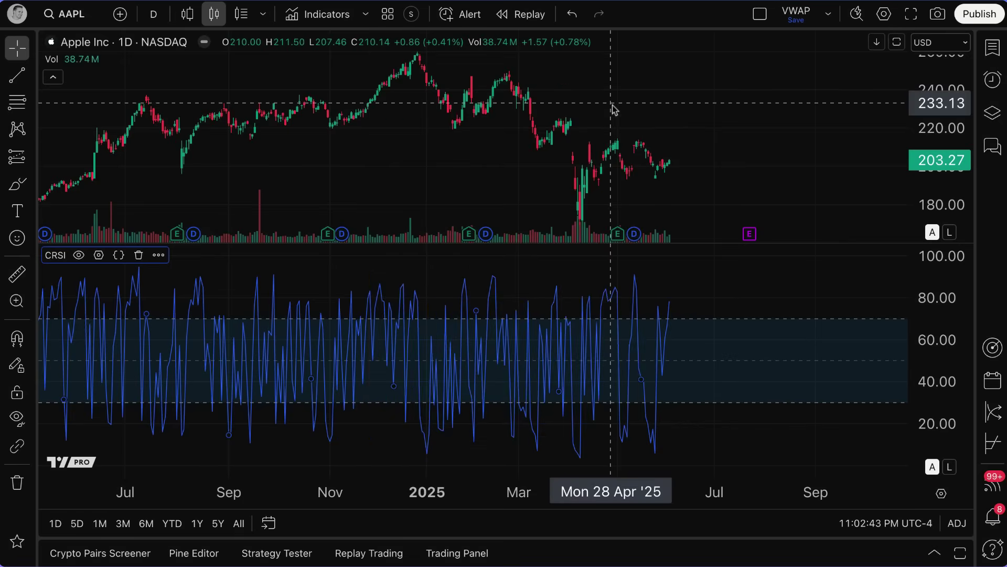
Step: Search the indicators for "connors rsi" and open the help article of the built-in Connors RSI
click(321, 14)
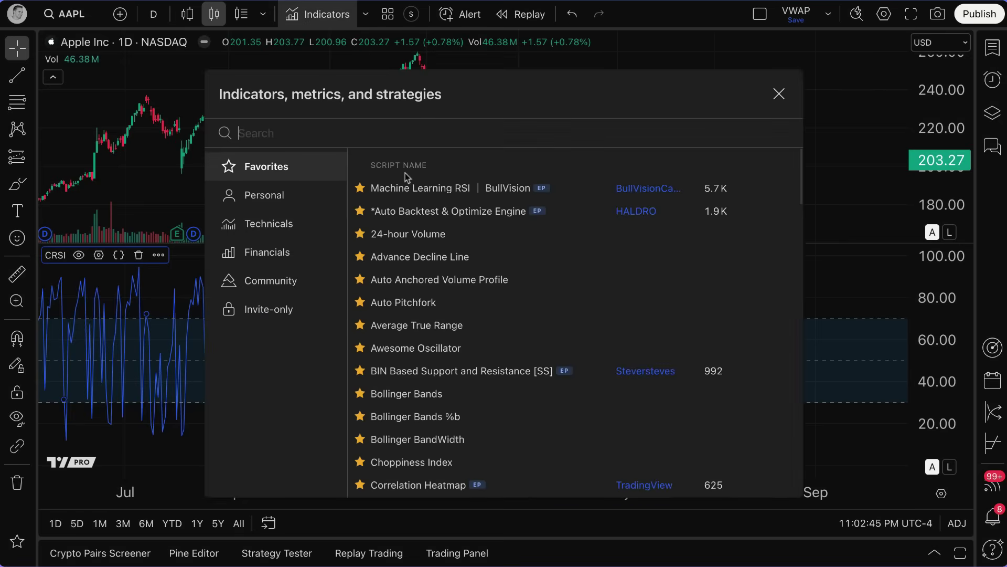
text(rs)
key(BackSpace)
key(BackSpace)
text(donnors)
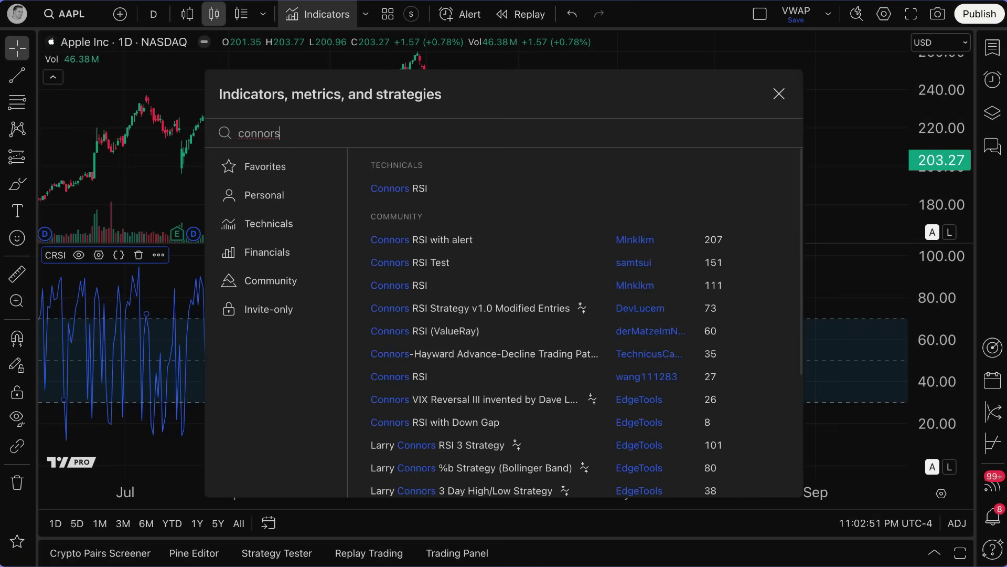
text( rsi)
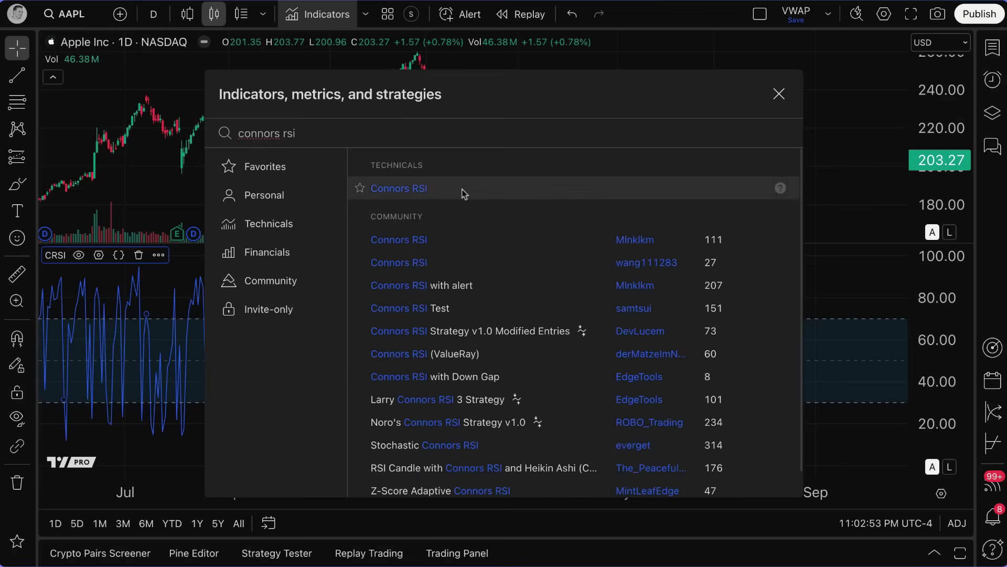
drag(307, 133, 237, 136)
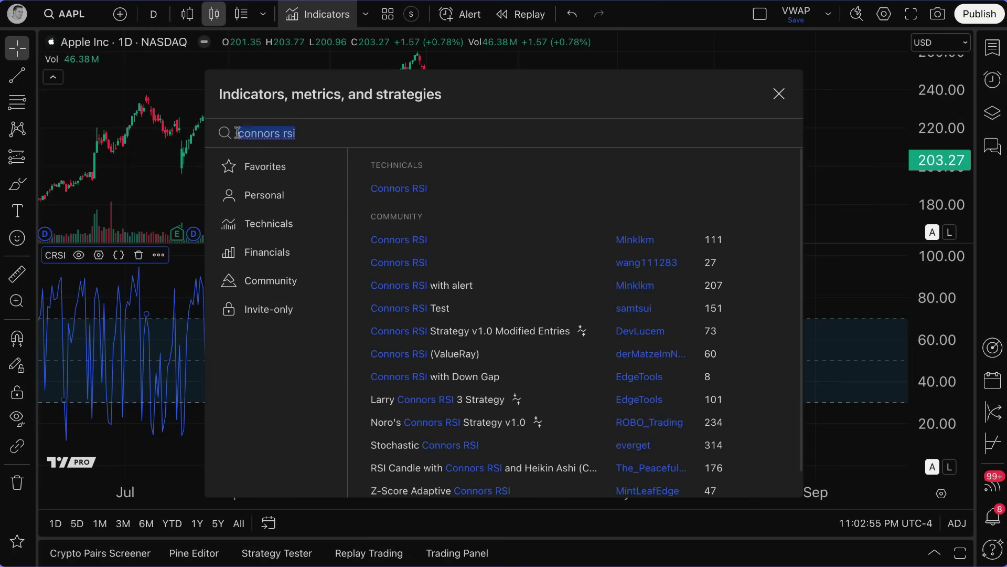
click(280, 133)
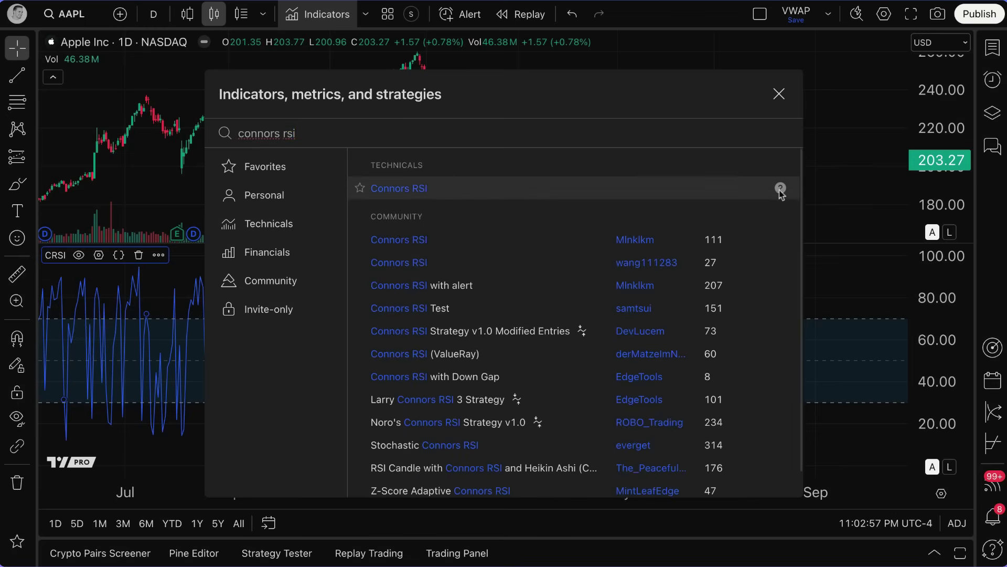
click(780, 189)
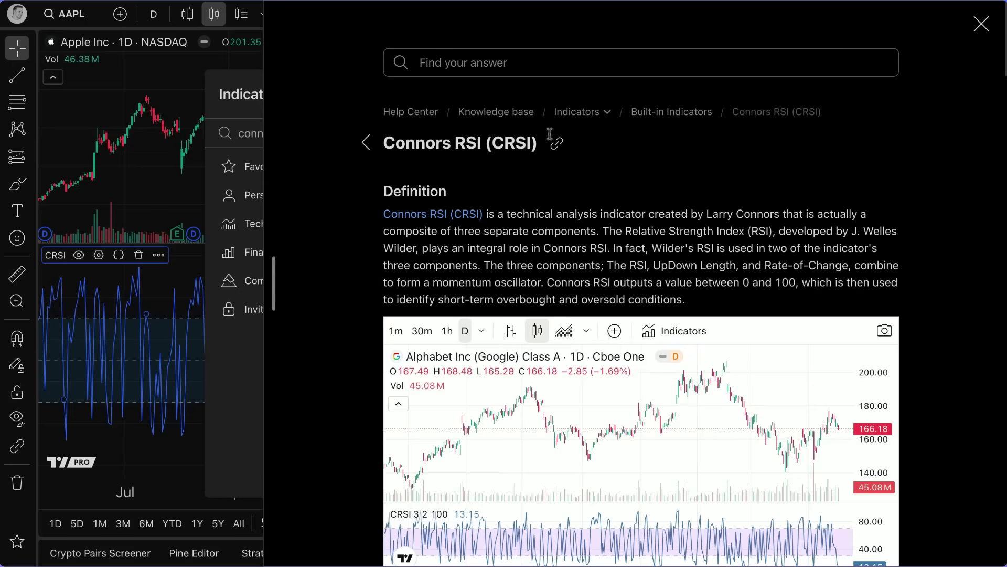
Step: Read the article's definition and the three Connors RSI components, highlighting the UpDown Length and ROC entries
scroll(597, 451, down, 6)
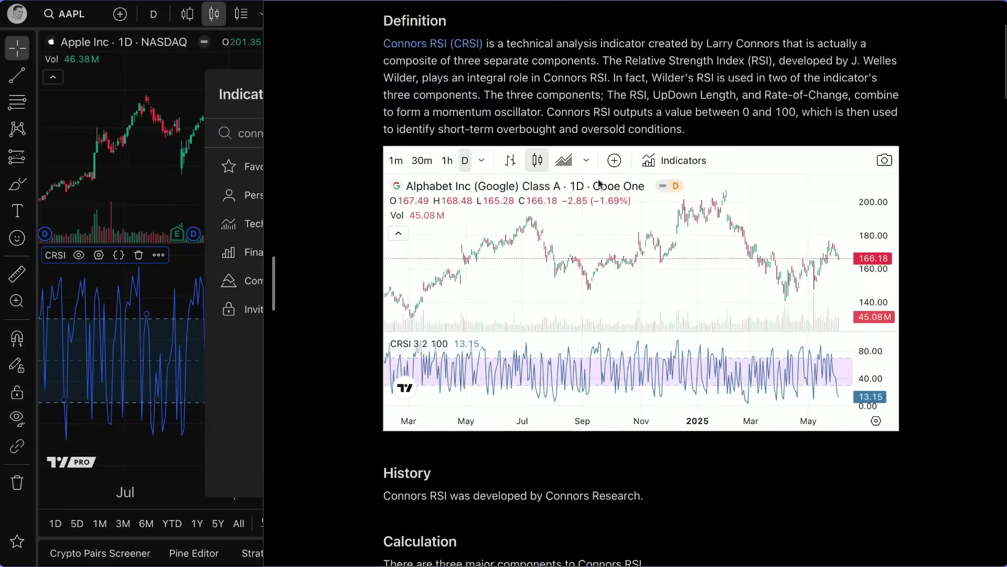
scroll(599, 458, down, 6)
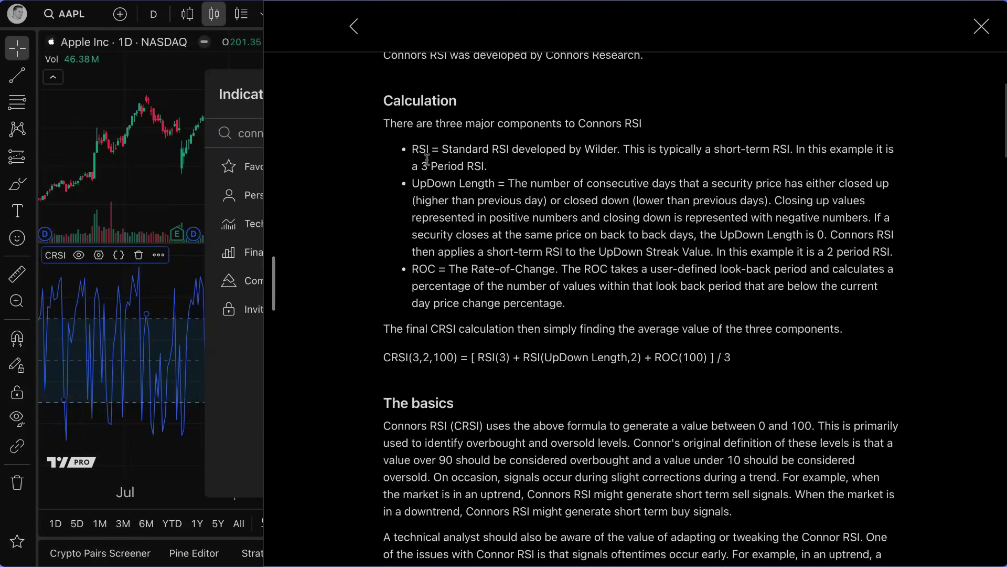
drag(413, 153, 505, 183)
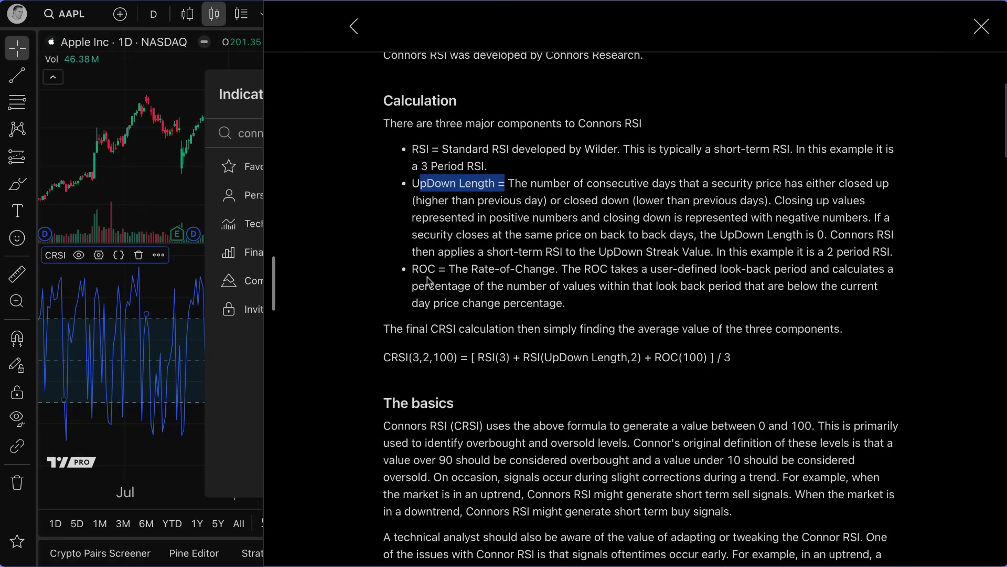
click(429, 281)
double_click(423, 269)
click(458, 273)
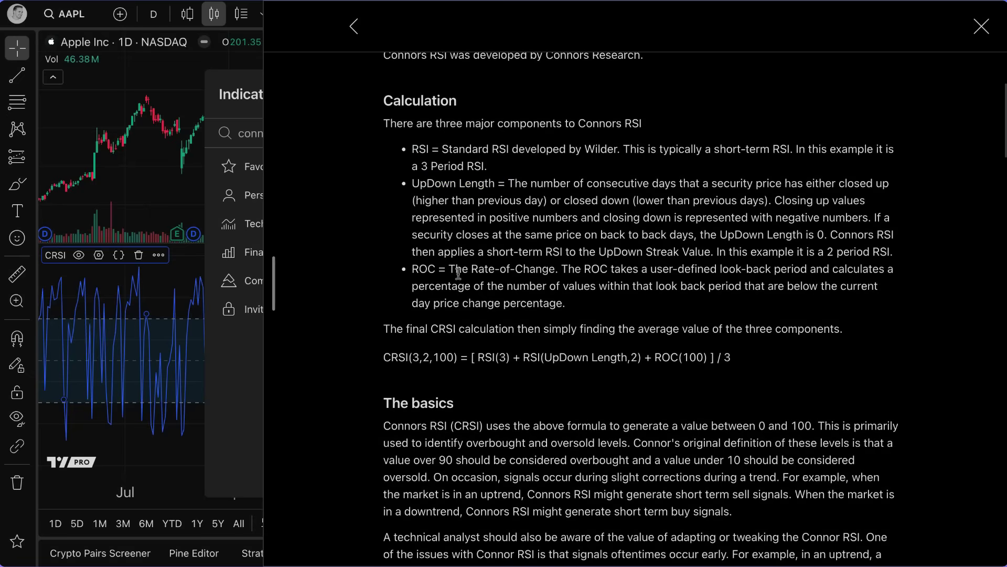
Step: Examine the CRSI(3,2,100) formula, highlighting its parameters and the averaged RSI, UpDown Length and ROC terms
scroll(458, 273, down, 4)
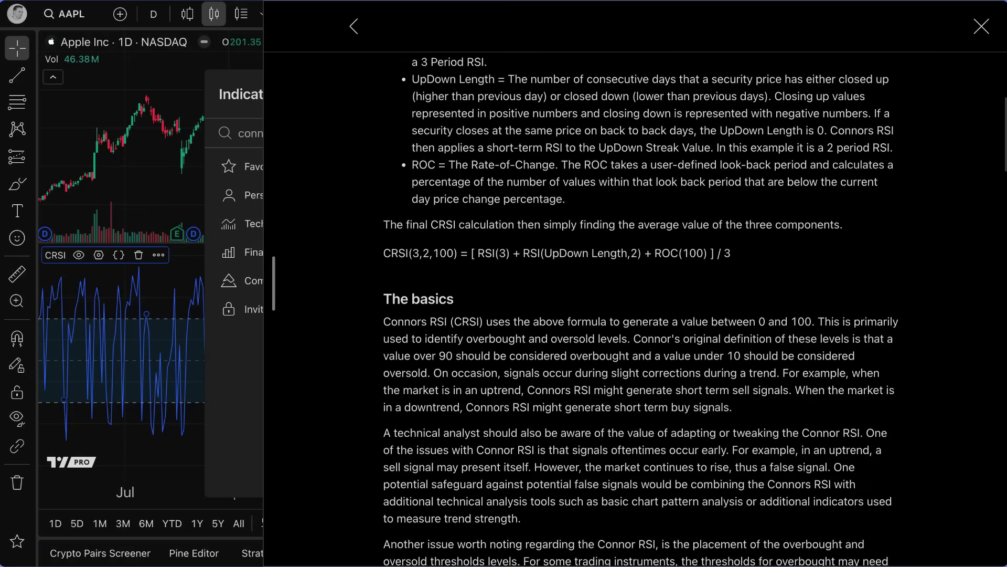
scroll(641, 312, down, 1)
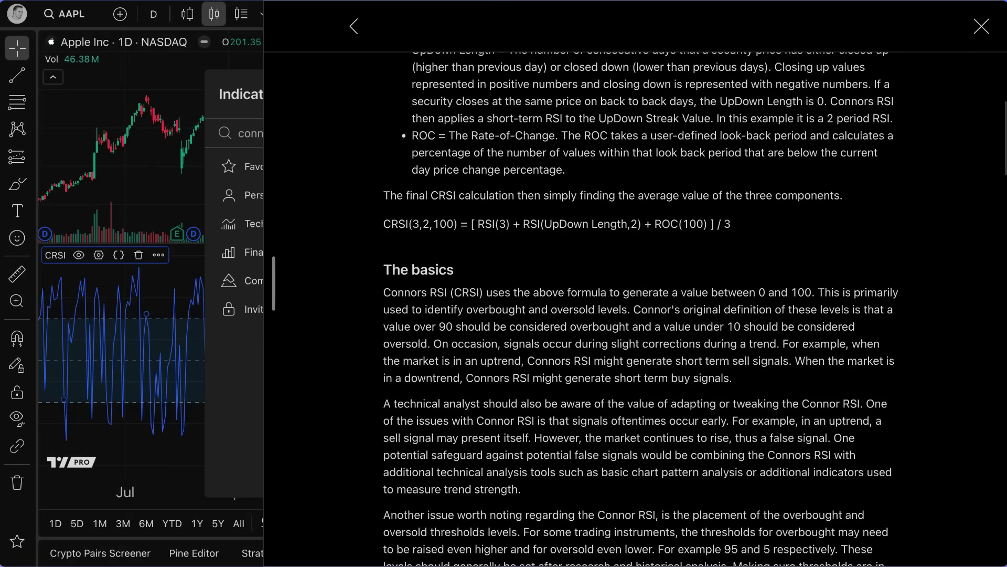
drag(383, 223, 734, 226)
click(388, 225)
double_click(387, 226)
click(407, 227)
drag(414, 227, 454, 226)
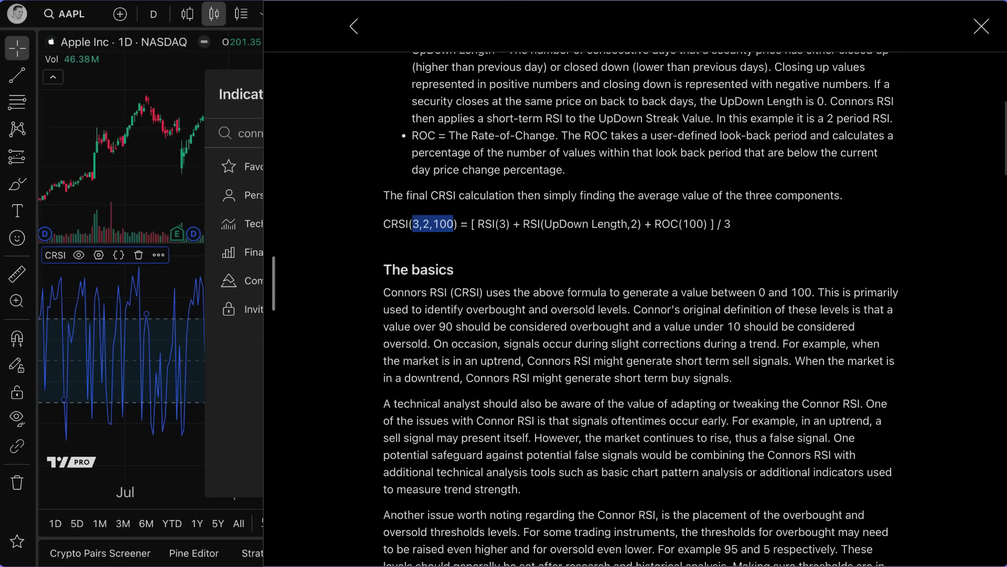
drag(471, 226, 753, 234)
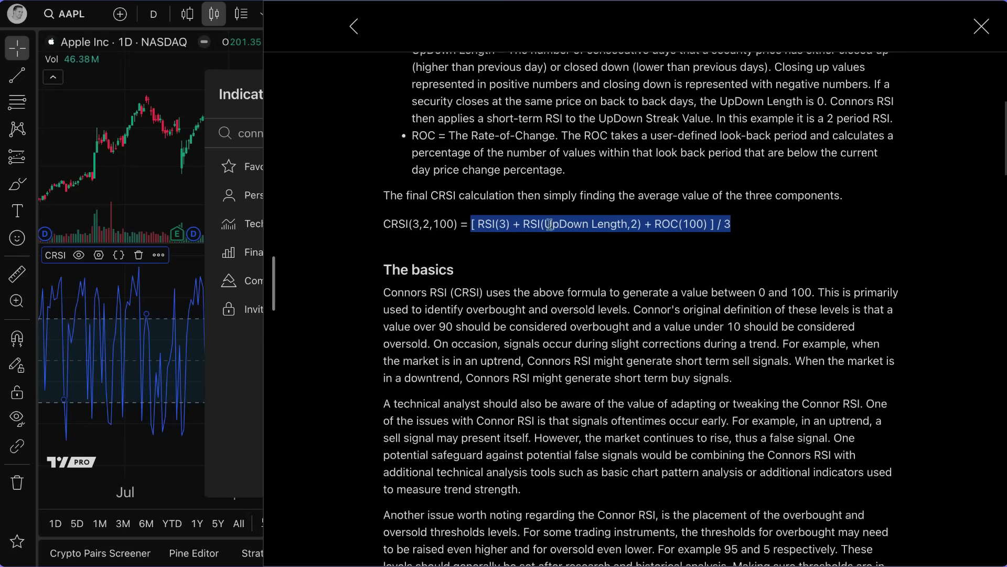
click(643, 225)
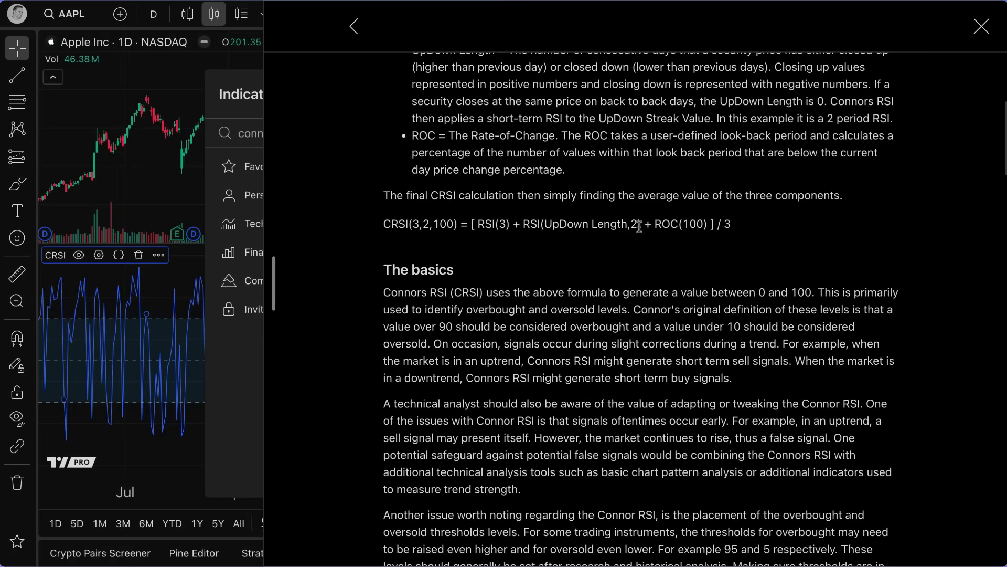
drag(654, 225, 470, 228)
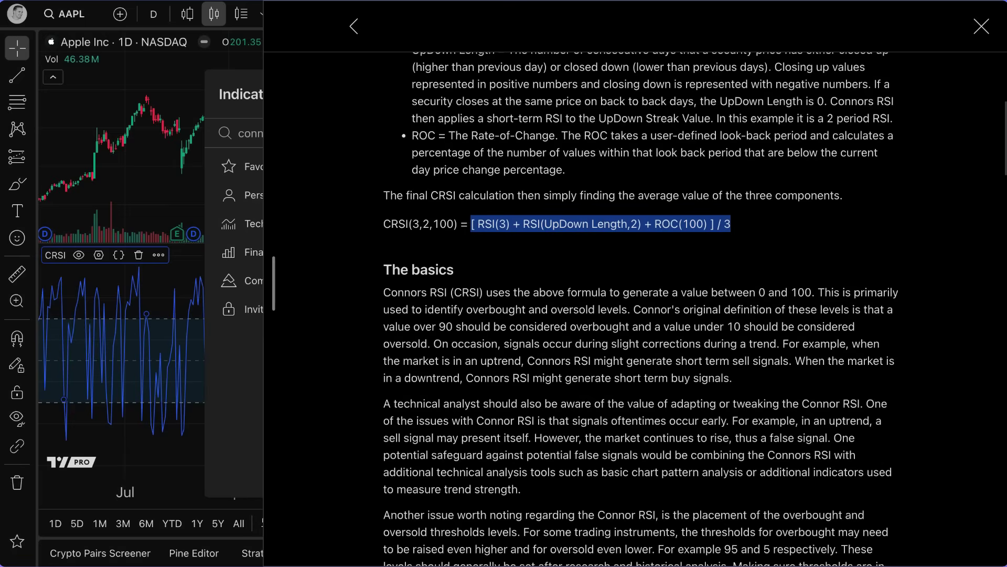
click(560, 226)
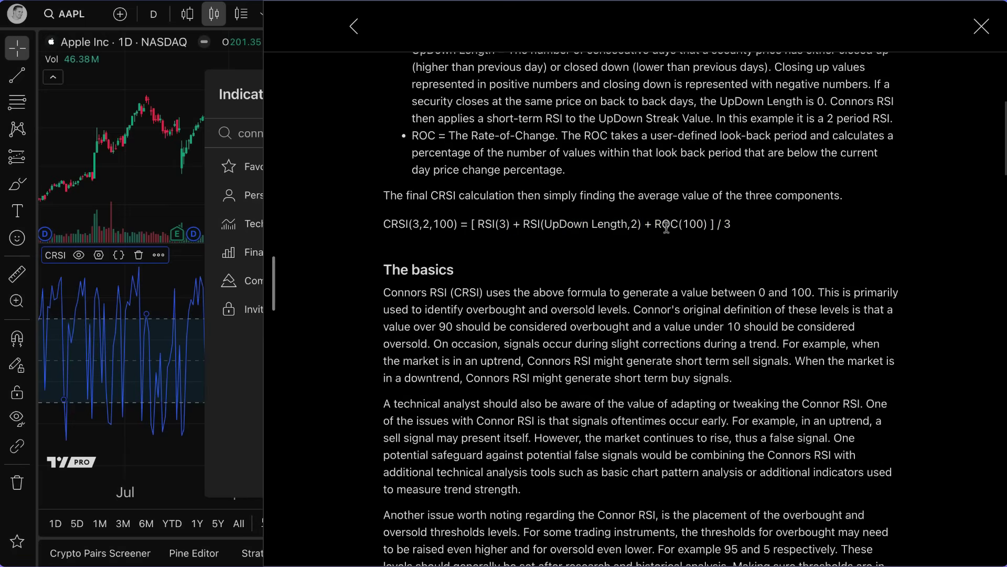
Step: Skim the article's basics and bullish and bearish signal examples, then close the article and the indicator search
scroll(602, 292, down, 5)
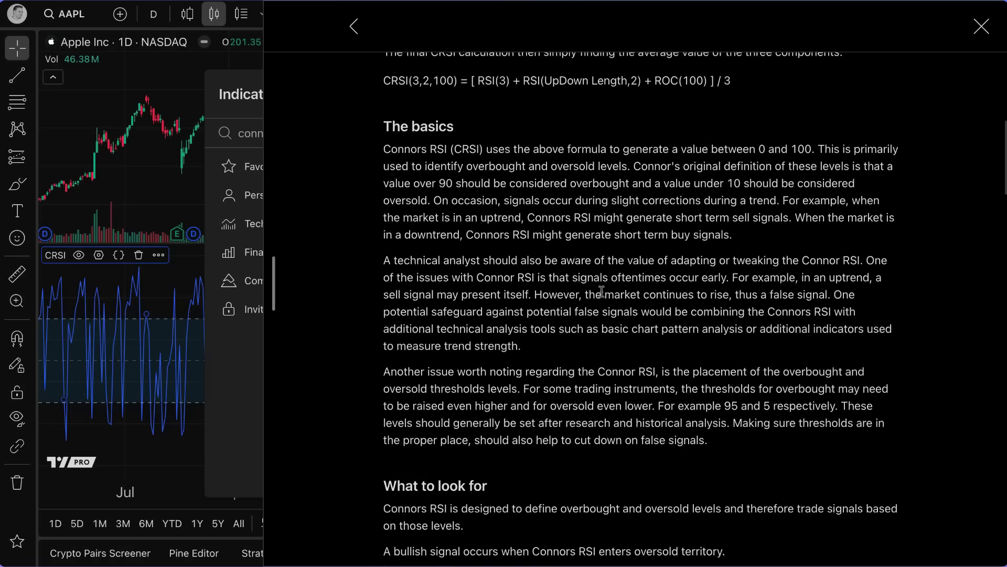
scroll(602, 292, down, 12)
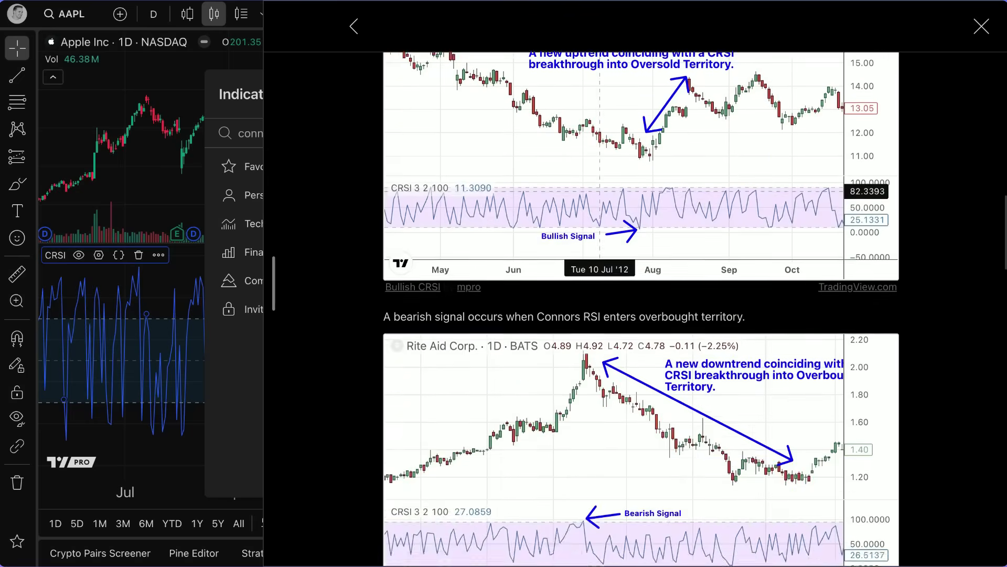
scroll(602, 292, up, 7)
scroll(602, 292, up, 5)
click(981, 27)
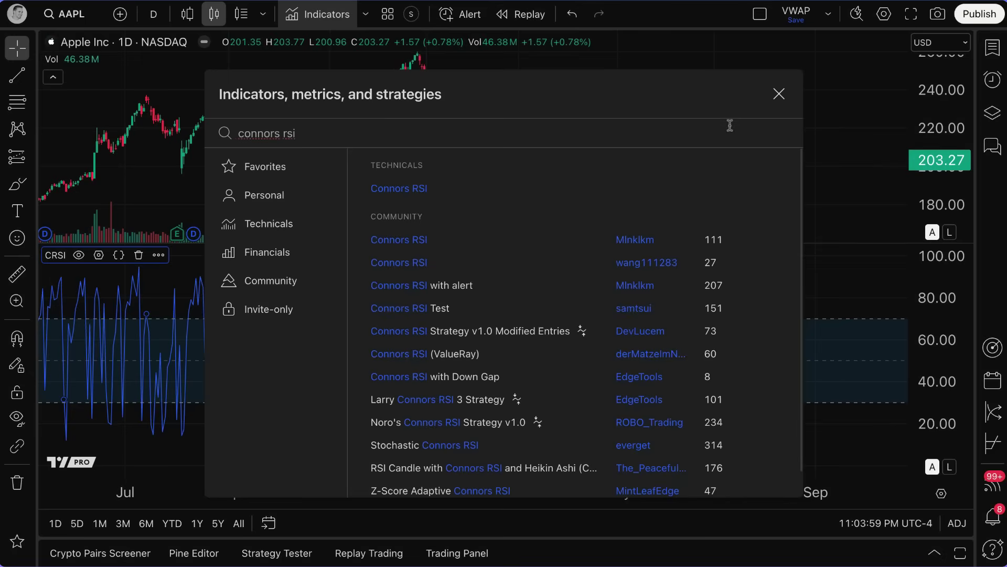
click(779, 93)
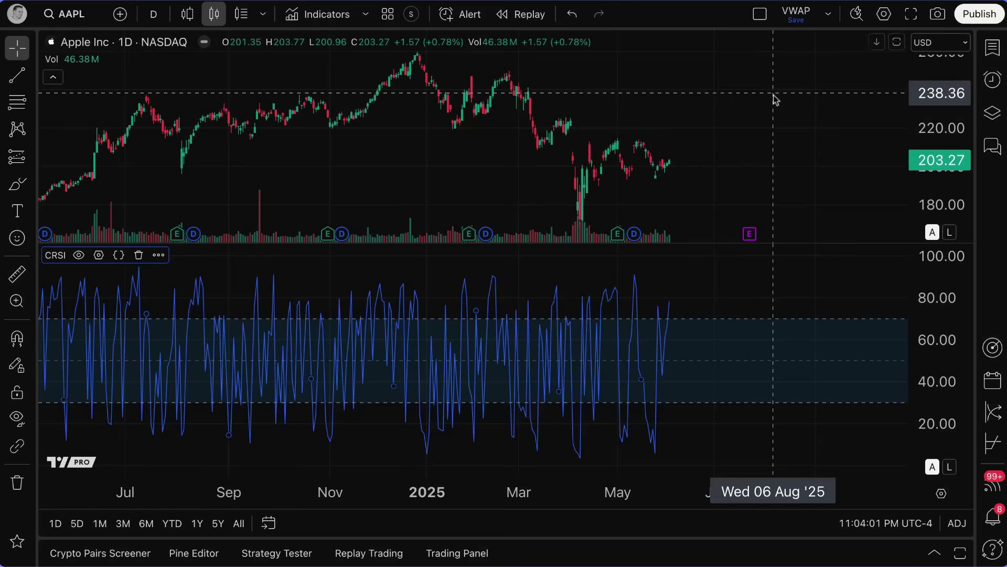
Step: Switch the AAPL chart to the 1 week interval
scroll(410, 177, down, 6)
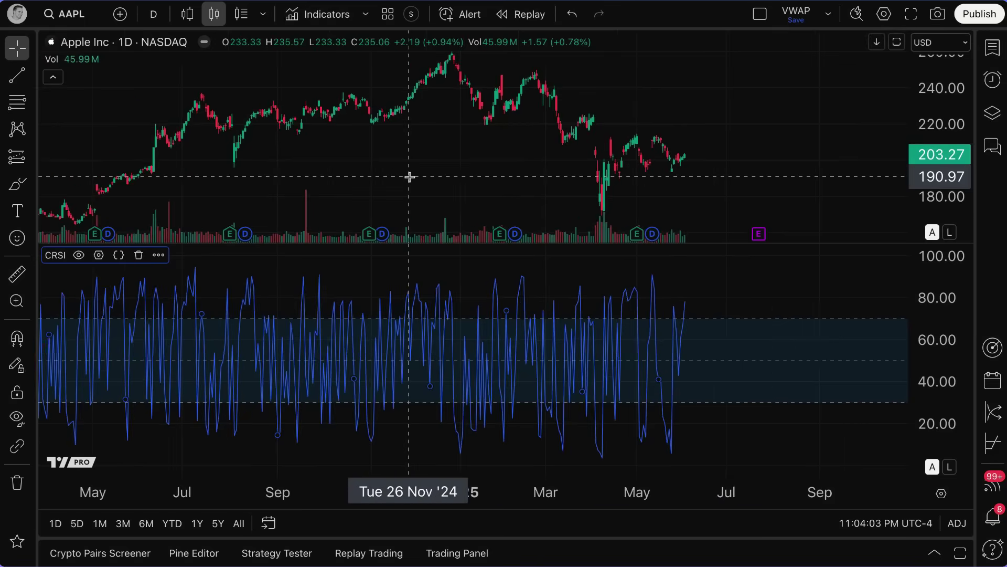
scroll(410, 177, down, 2)
drag(479, 176, 400, 175)
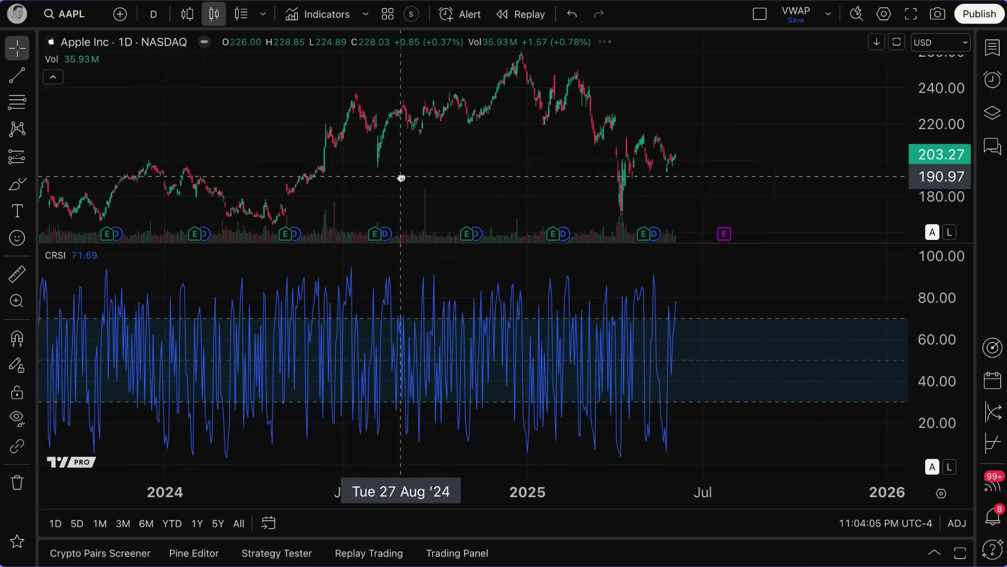
click(152, 20)
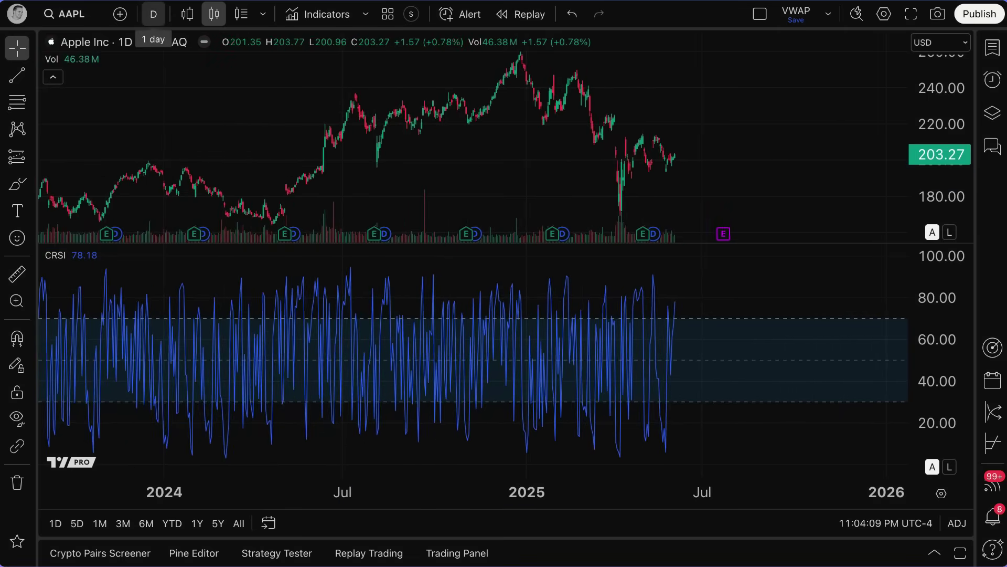
click(154, 14)
scroll(178, 386, down, 5)
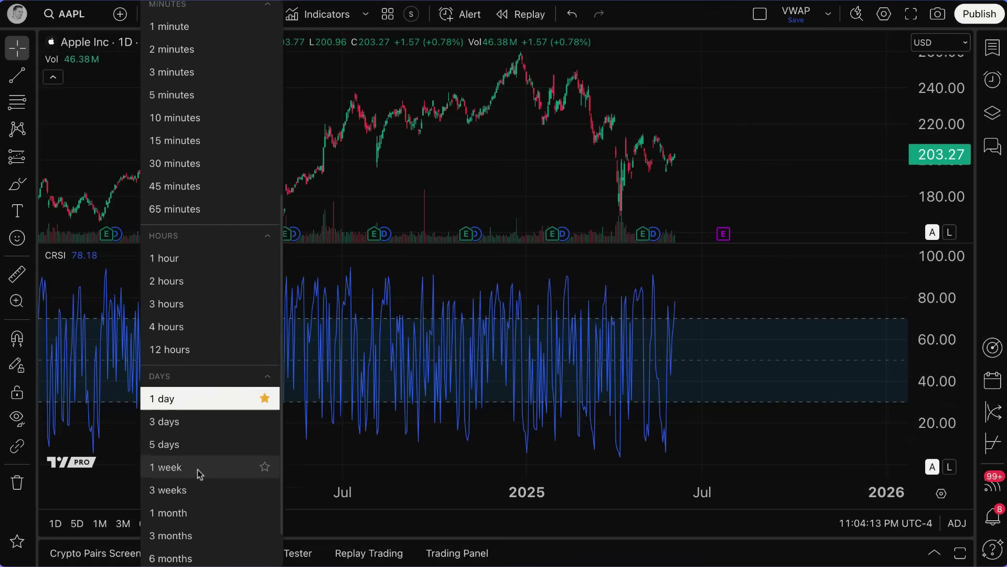
click(198, 468)
scroll(359, 343, down, 2)
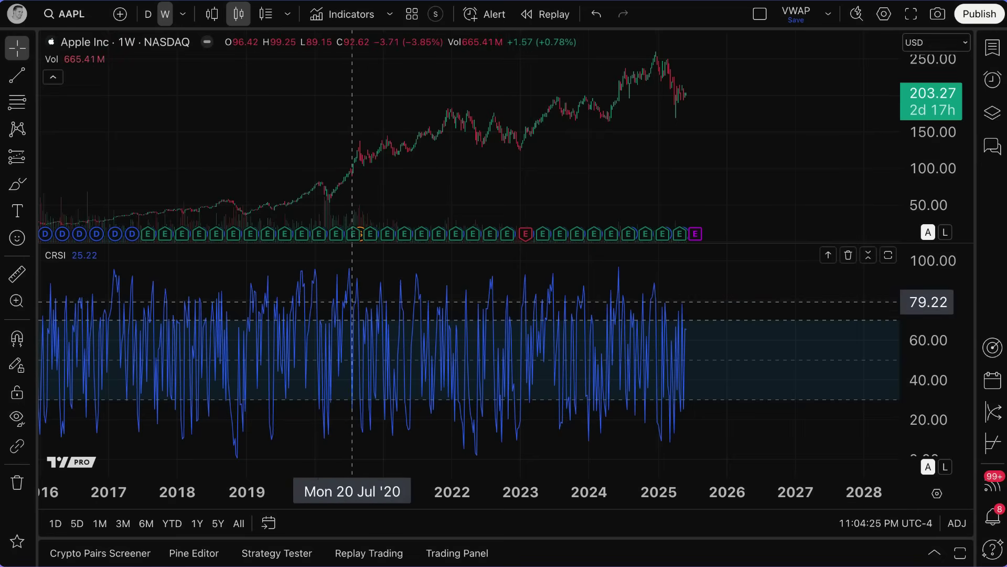
Step: Check the Connors RSI input lengths on the weekly chart and close the settings
double_click(352, 302)
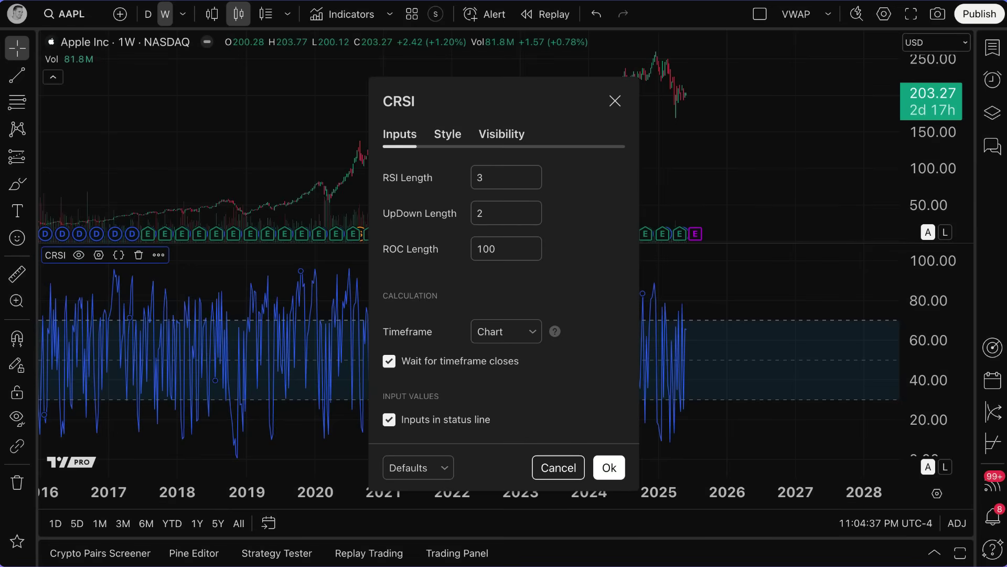
click(614, 102)
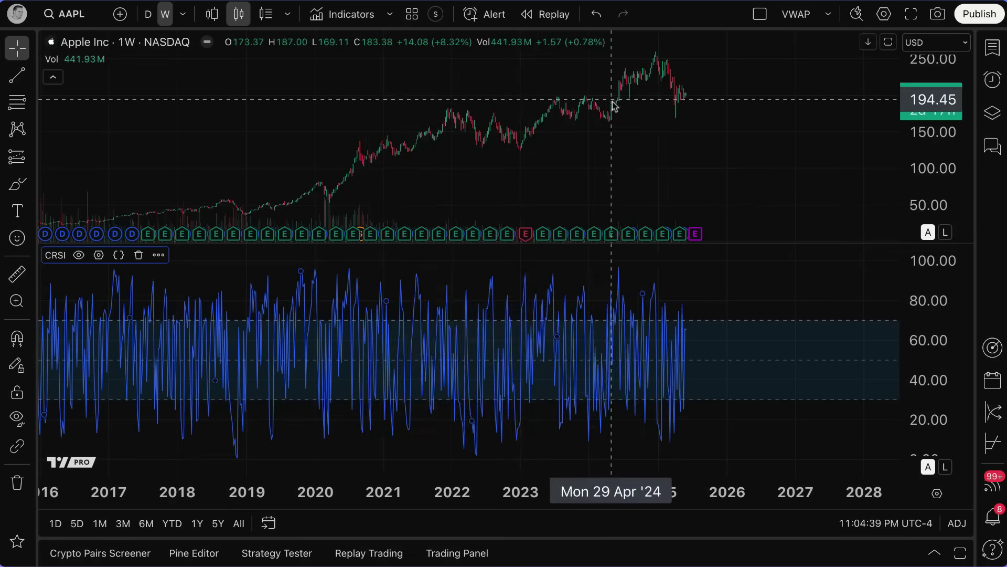
Step: Return the AAPL chart to the 1 day interval and focus on the candles from 2025
scroll(445, 121, up, 5)
click(149, 14)
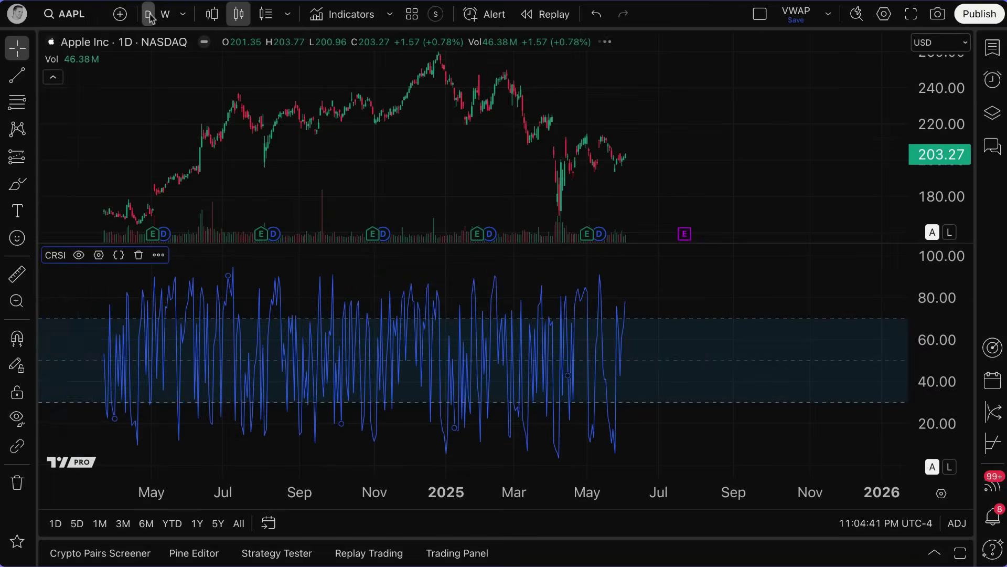
scroll(406, 105, up, 5)
drag(200, 175, 481, 197)
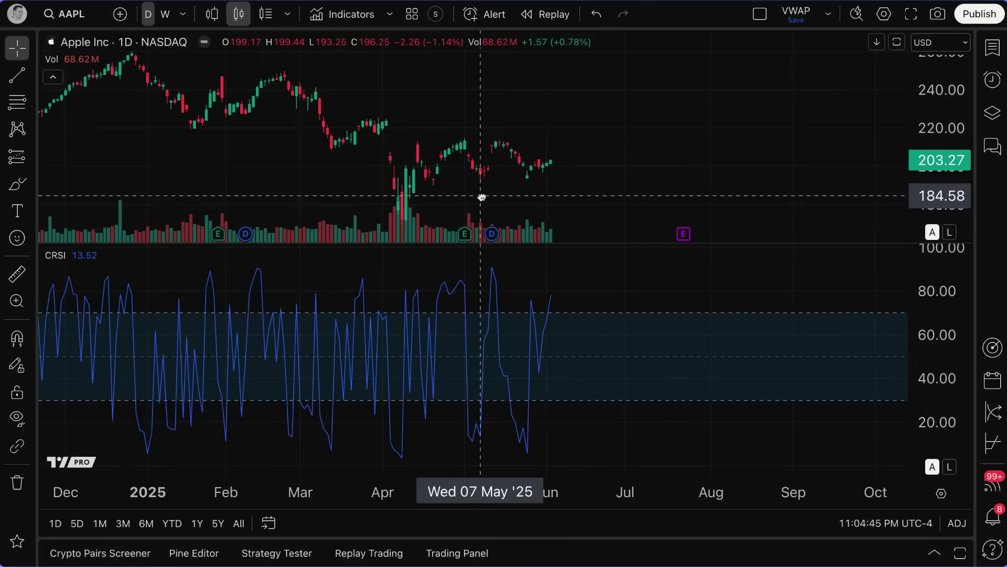
scroll(482, 198, down, 1)
scroll(482, 196, up, 1)
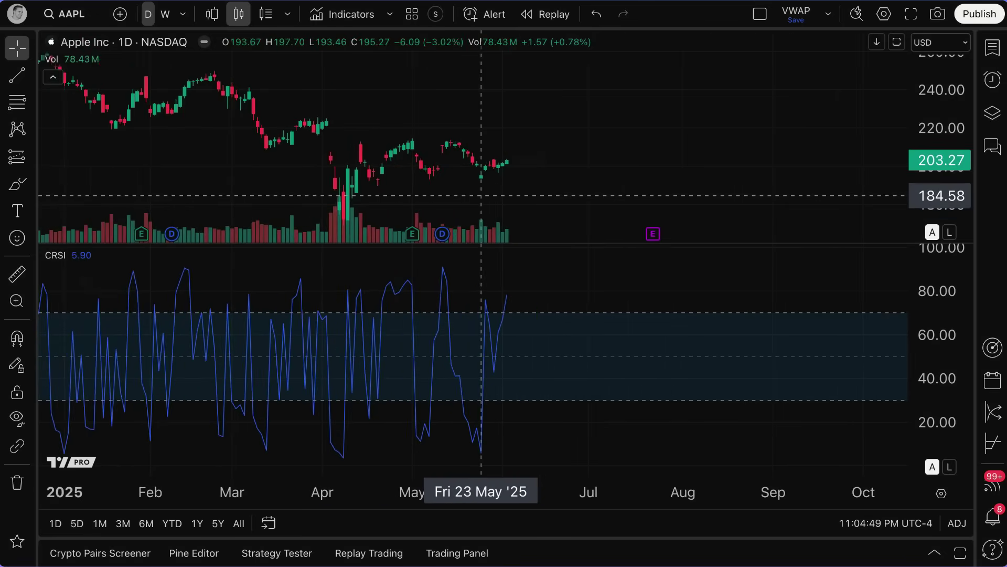
click(21, 183)
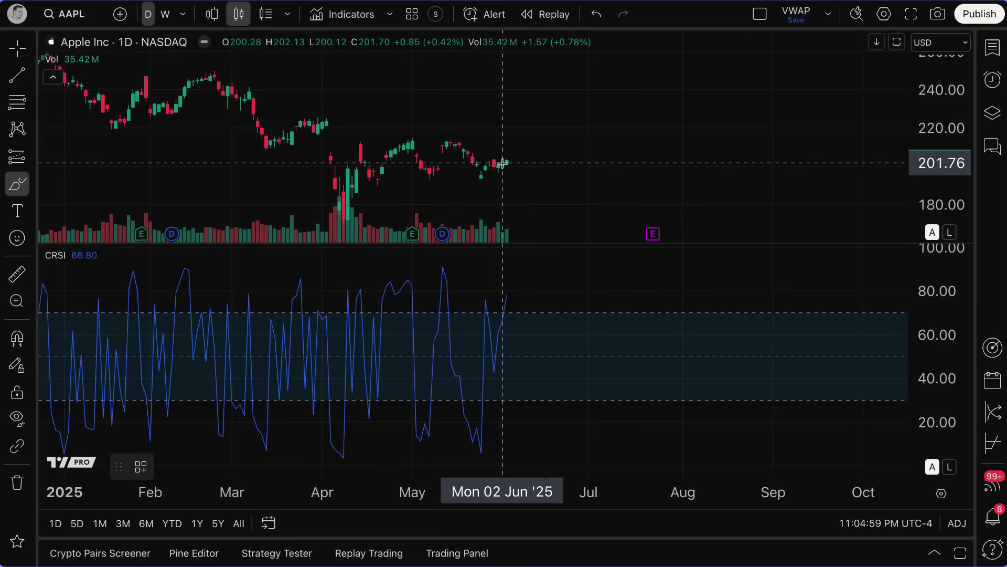
click(17, 49)
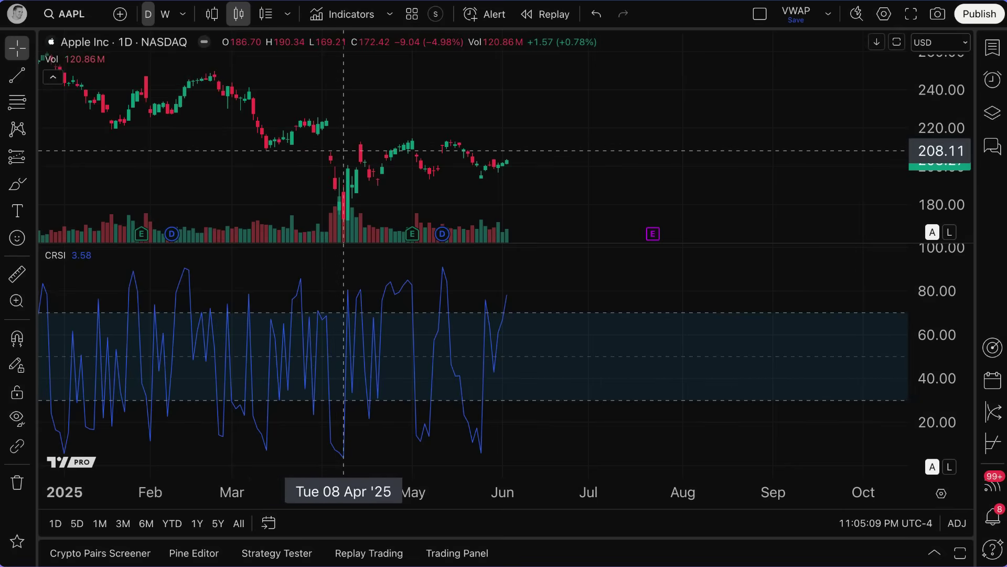
Step: Set the Connors RSI calculation timeframe to 1 week on the daily AAPL chart and apply it
click(98, 257)
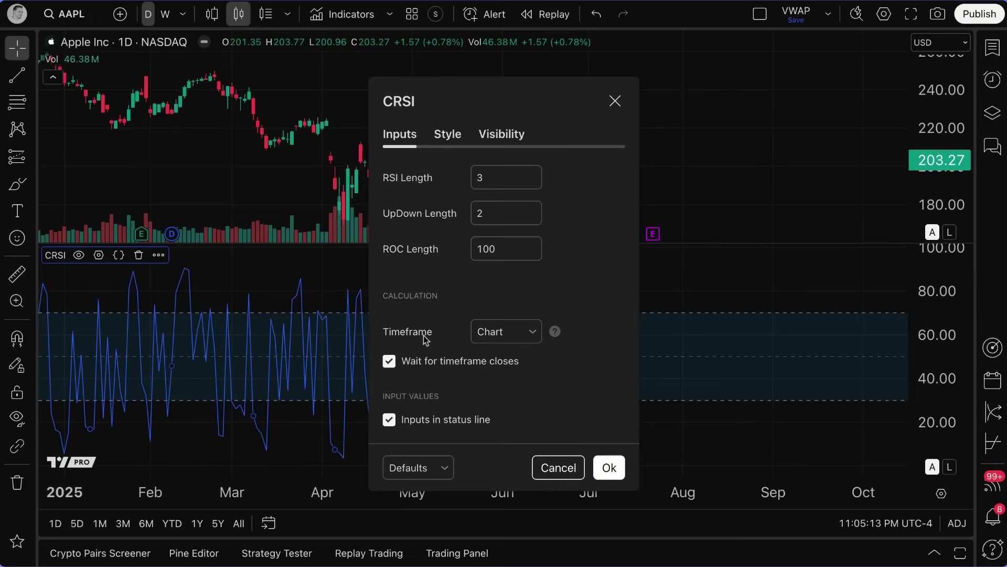
click(493, 337)
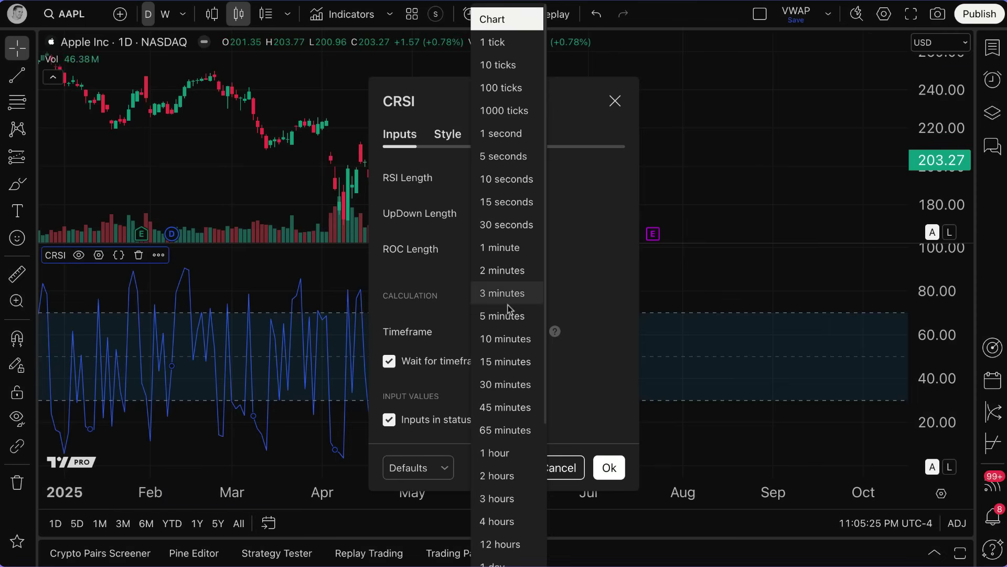
scroll(496, 311, down, 2)
scroll(497, 357, up, 2)
scroll(496, 113, down, 3)
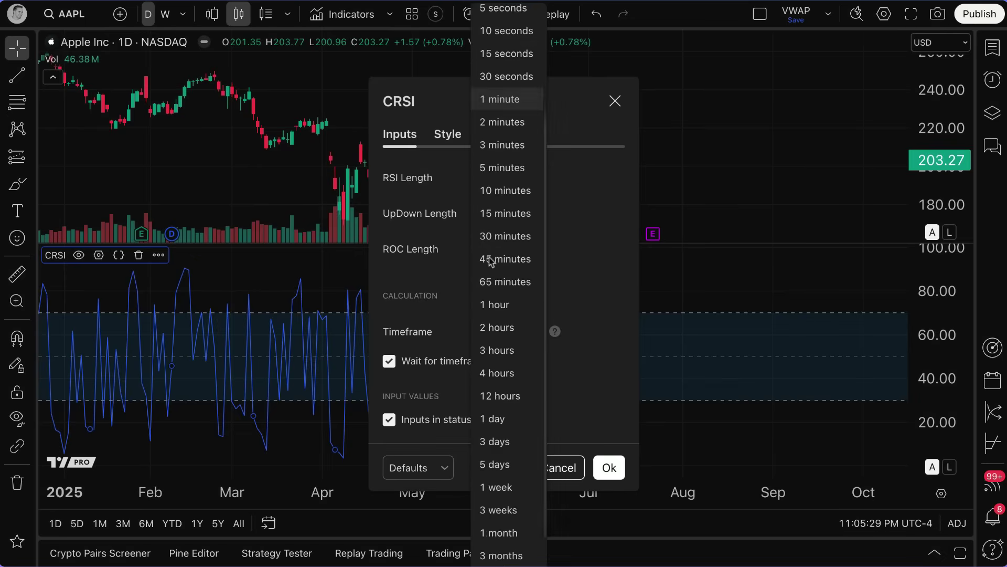
click(503, 440)
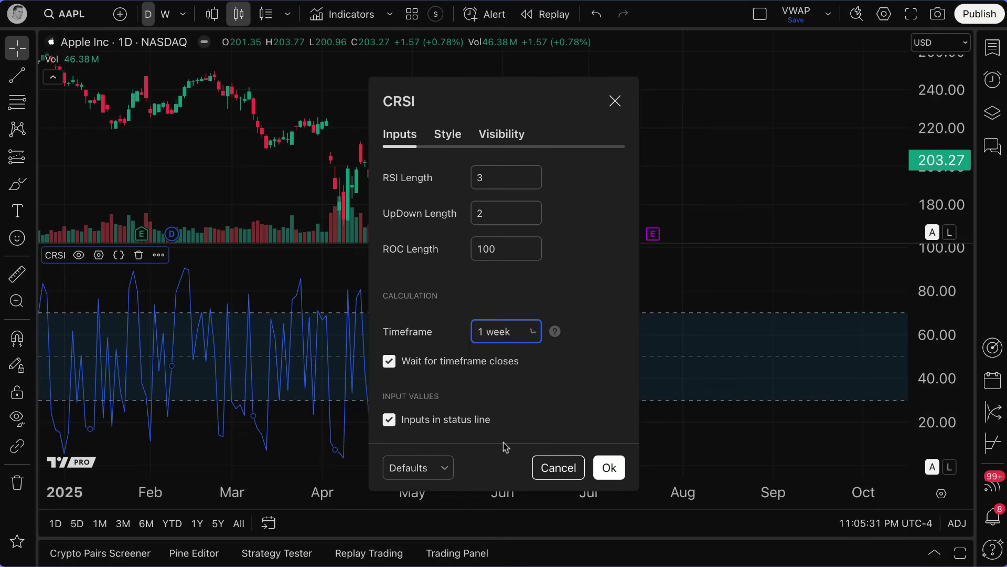
click(608, 467)
Step: Examine how the weekly Connors RSI peaks and troughs line up with the daily AAPL candles from 2023 to mid-2025
scroll(365, 352, down, 6)
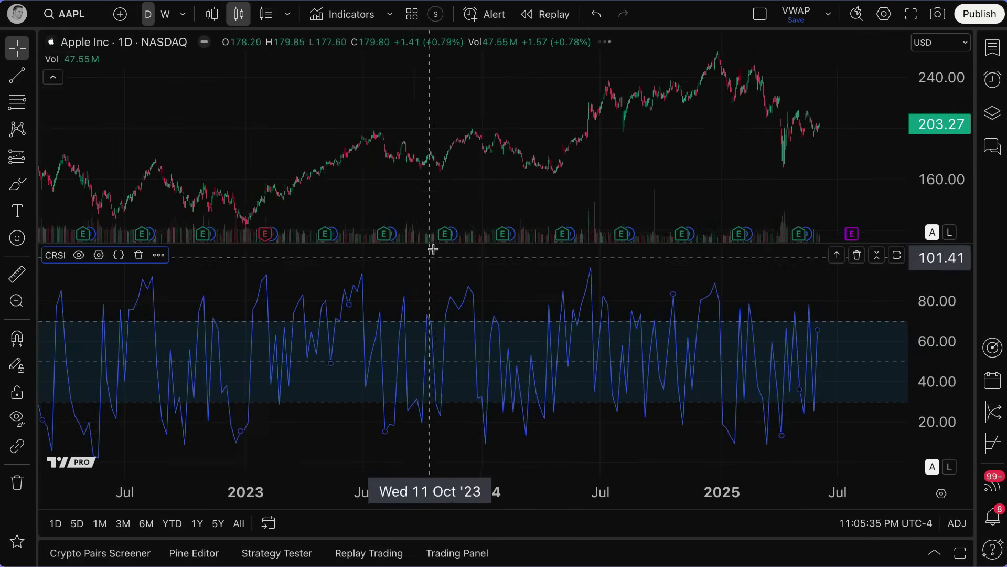
drag(443, 96, 304, 104)
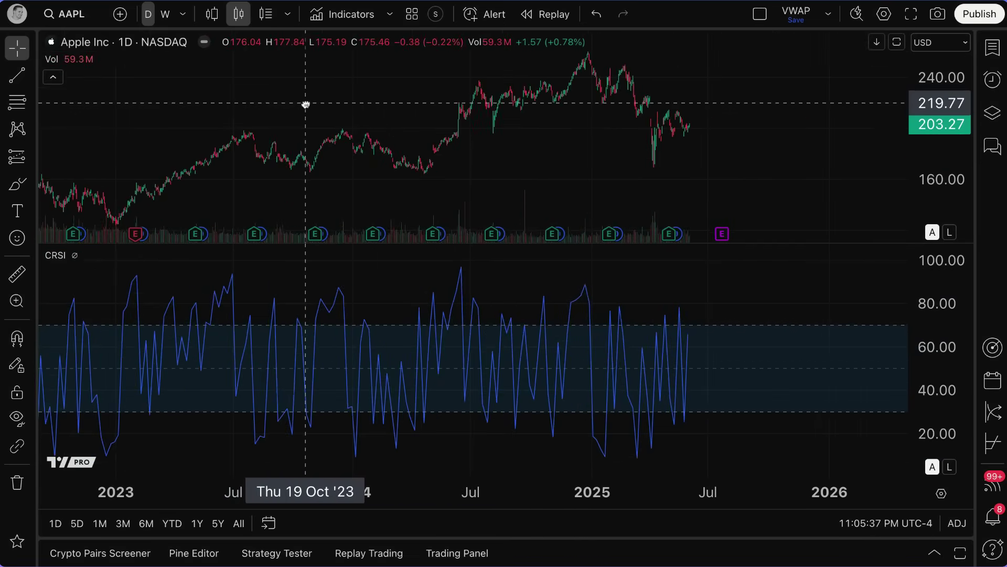
scroll(304, 104, up, 3)
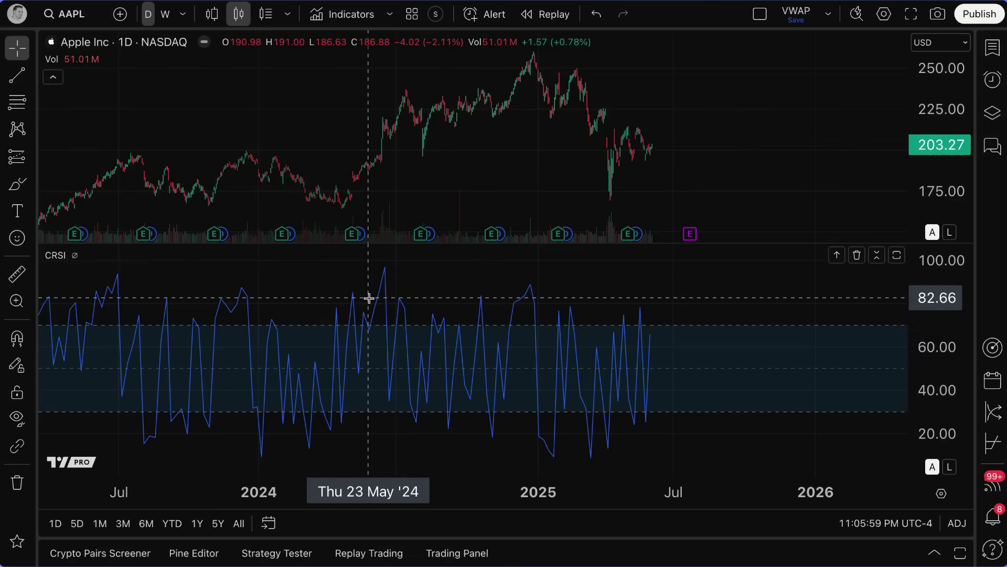
scroll(399, 341, down, 2)
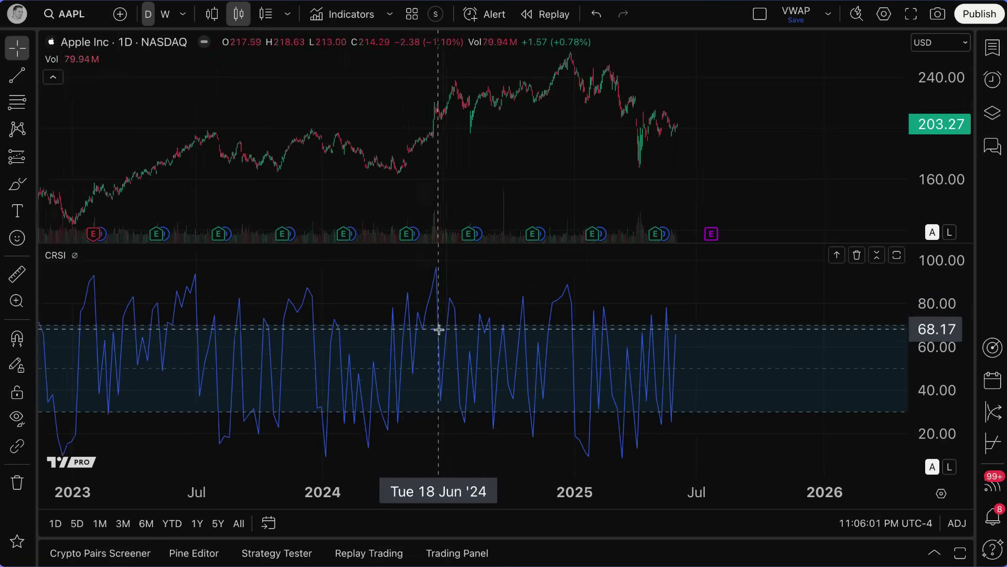
scroll(439, 329, up, 5)
scroll(439, 329, up, 2)
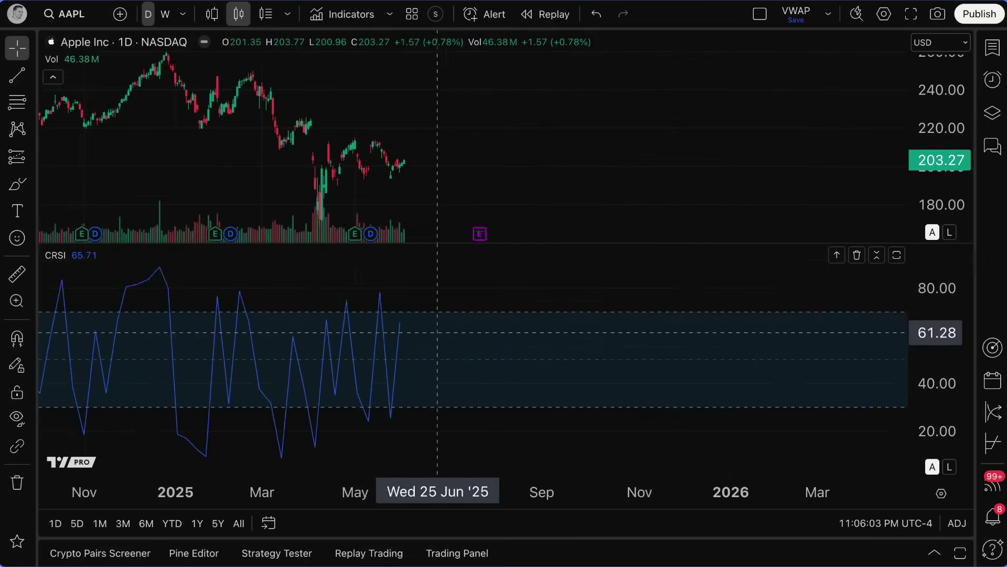
drag(353, 89, 459, 97)
scroll(430, 137, up, 4)
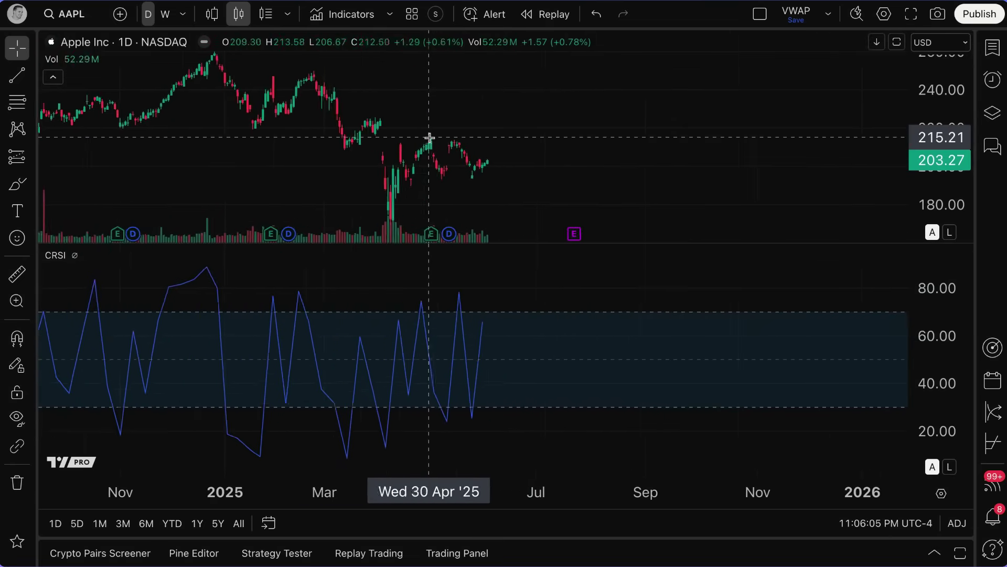
drag(317, 135, 351, 119)
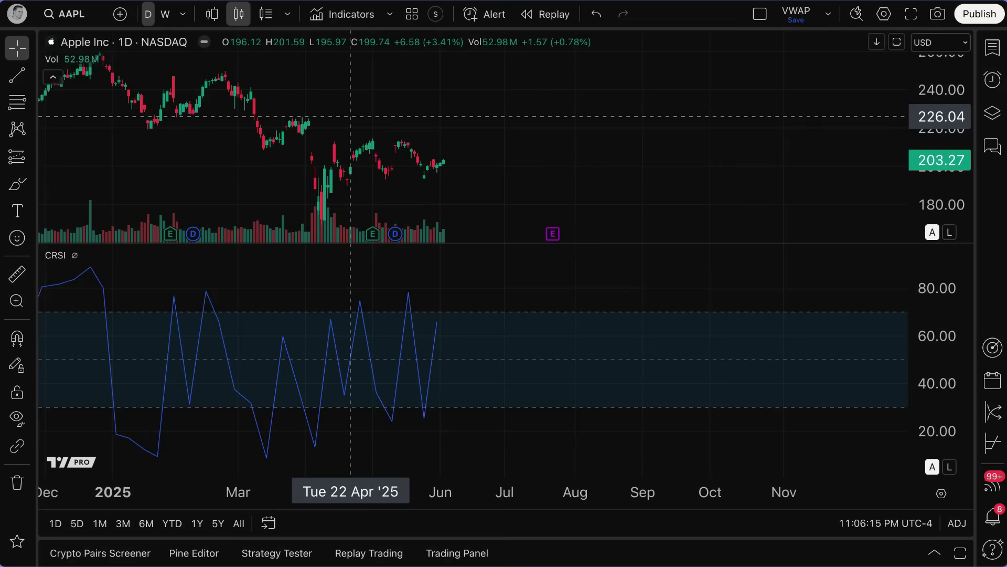
Step: Brush a rising line under the latest AAPL candles and a projected rally above them, and undo both strokes
click(16, 183)
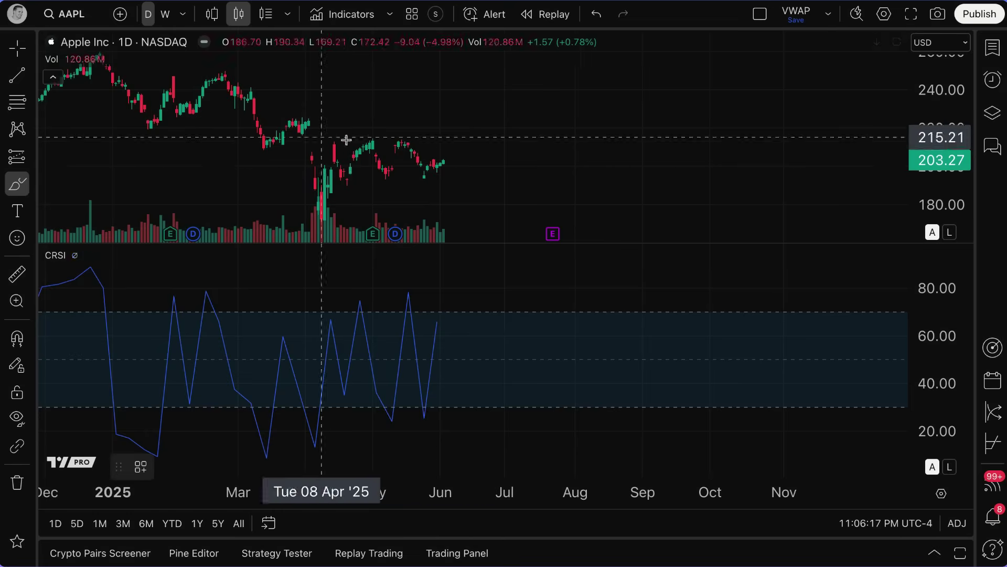
drag(416, 184, 449, 166)
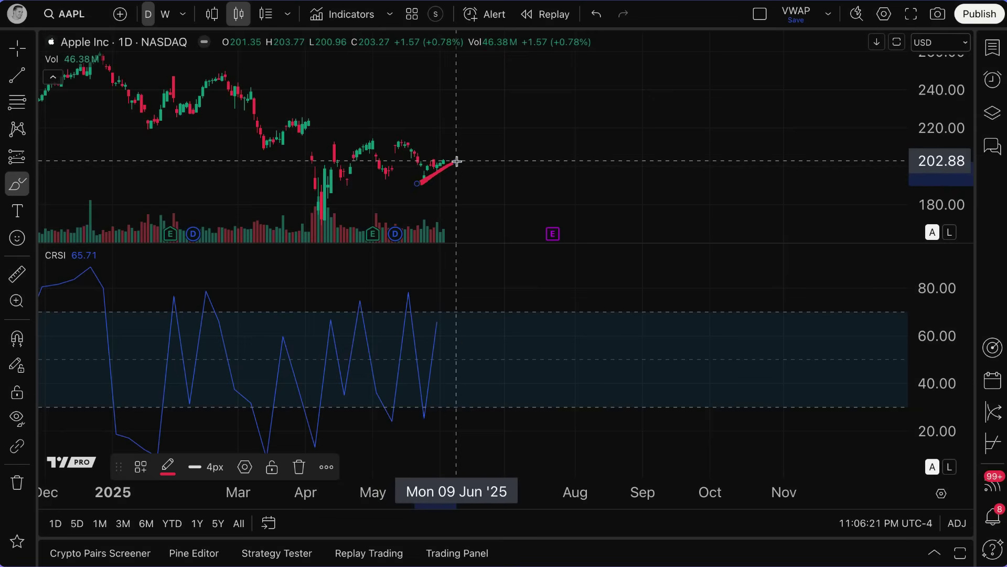
drag(446, 157, 474, 105)
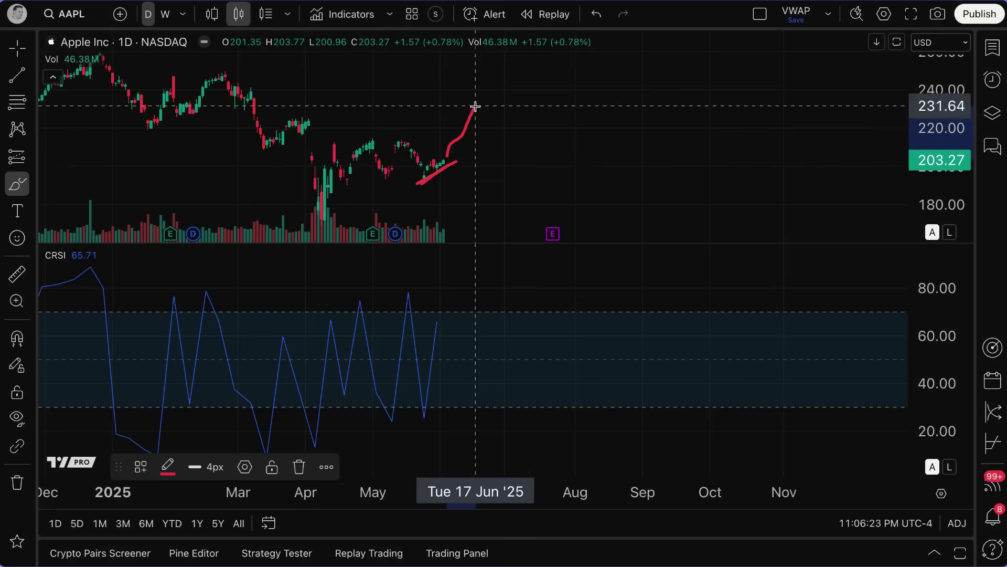
key(ctrl+z)
key(ctrl+z)
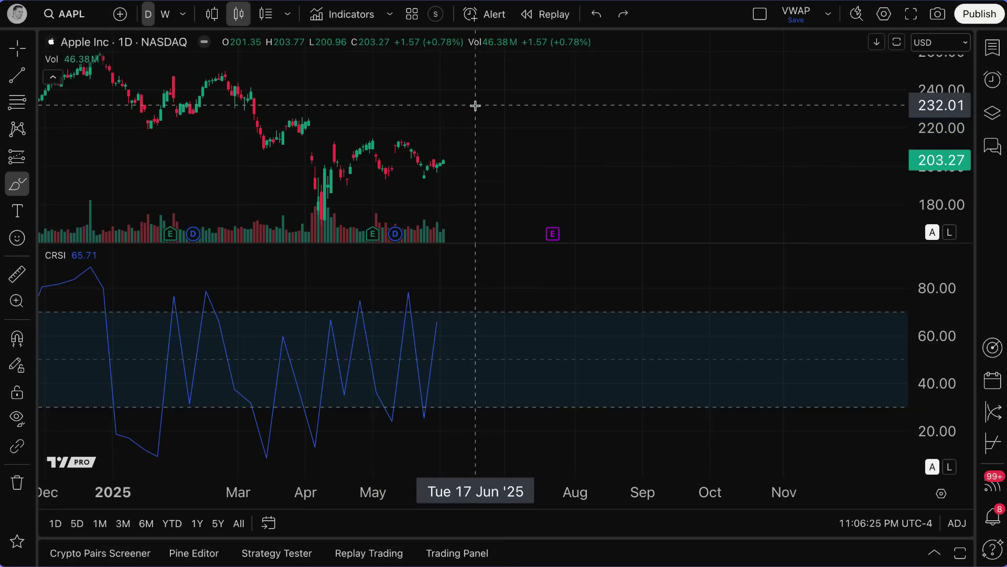
Step: Circle the mid-May 2025 Connors RSI peak and the matching price highs with the brush, and undo both circles
scroll(371, 382, down, 4)
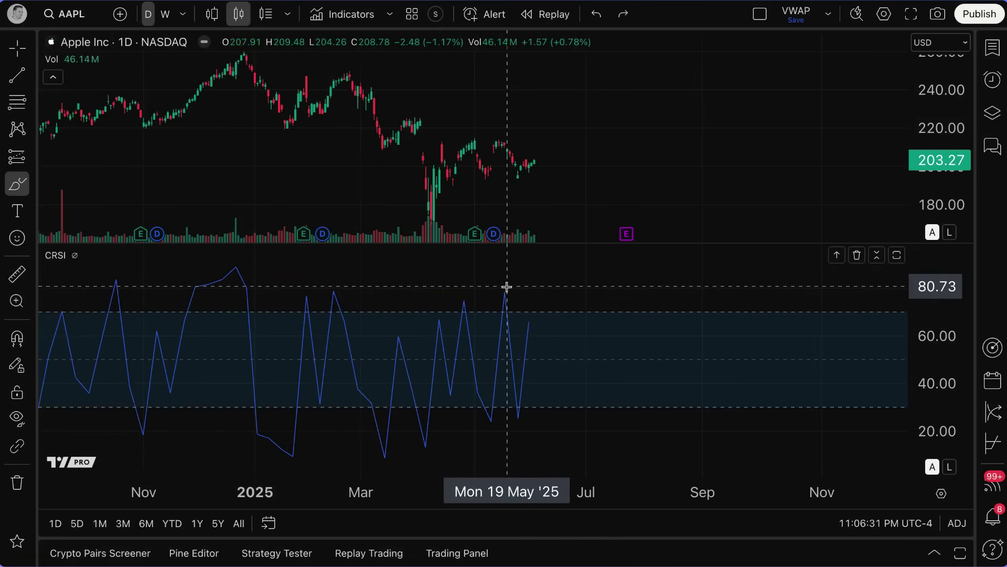
mouse_move(504, 288)
mouse_down()
mouse_move(495, 303)
mouse_move(519, 292)
mouse_move(505, 289)
mouse_up()
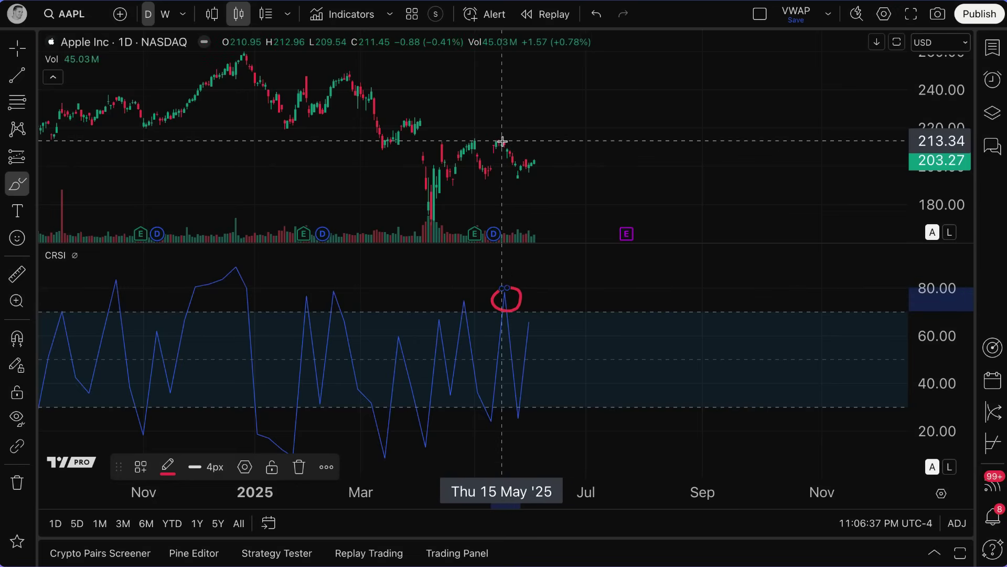
mouse_move(507, 135)
mouse_down()
mouse_move(490, 140)
mouse_move(509, 153)
mouse_move(510, 140)
mouse_up()
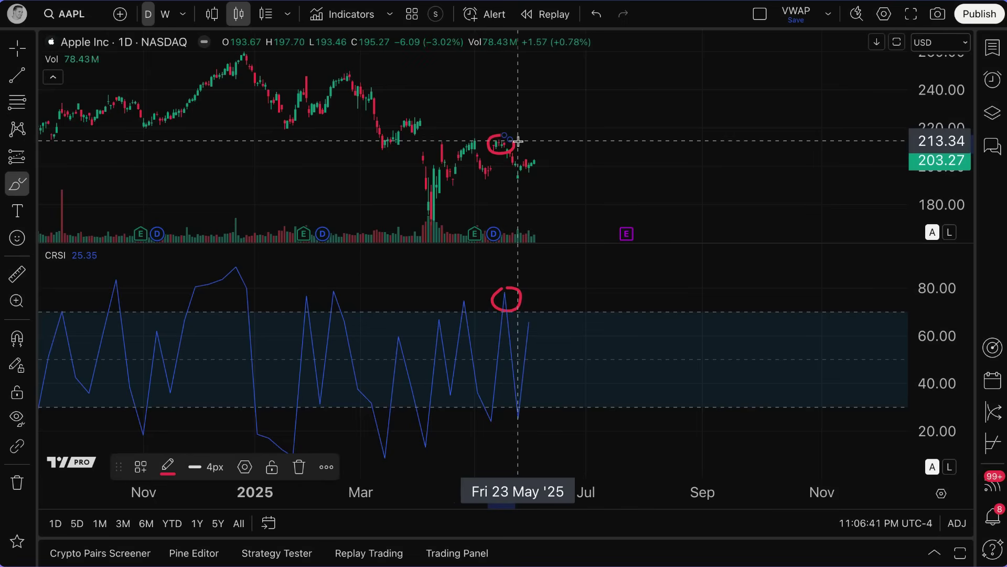
key(ctrl+z)
key(ctrl+z)
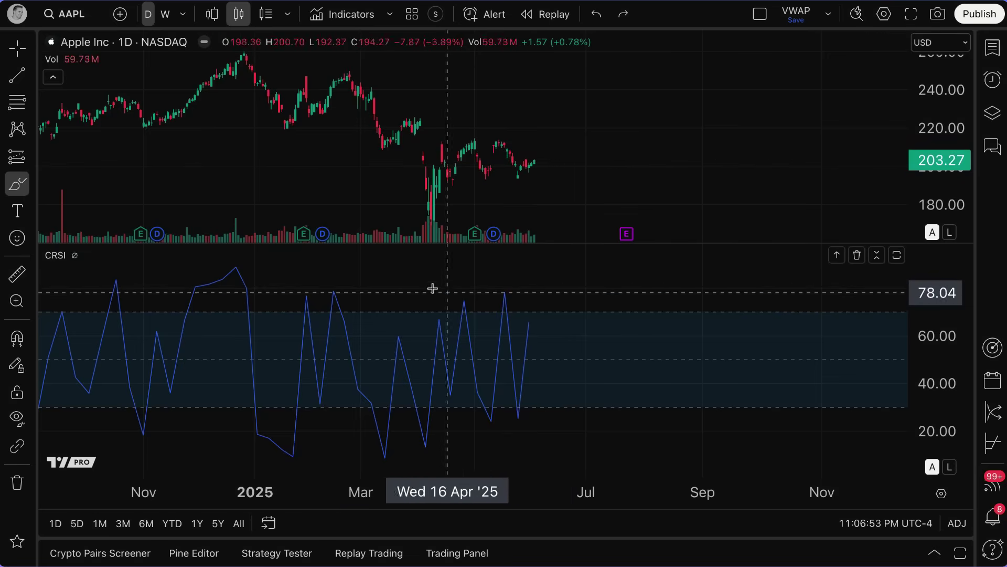
Step: Draw a nearly horizontal trend line across the Connors RSI peaks from January to June 2025, and adjust it to touch them
click(32, 80)
click(99, 39)
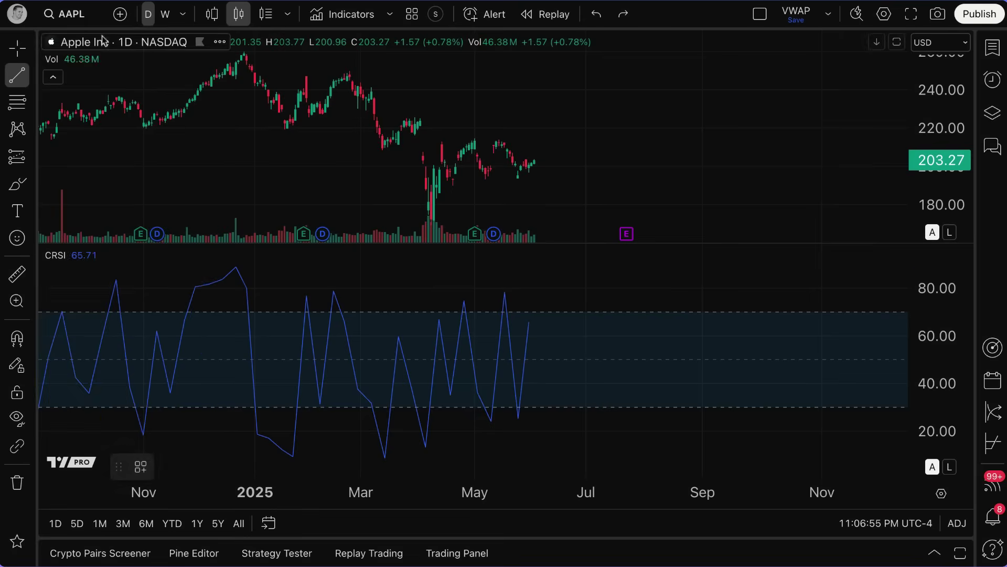
click(294, 291)
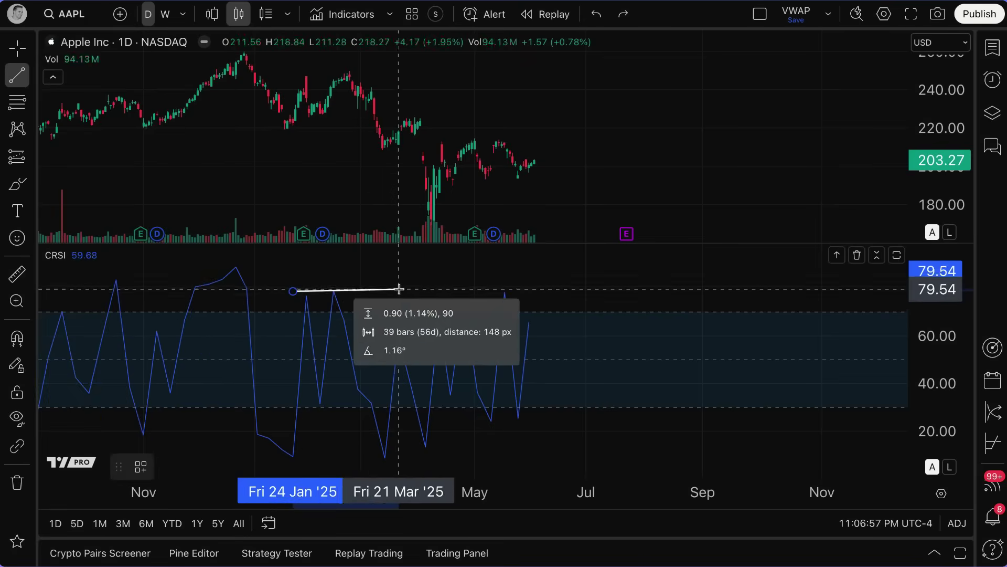
click(549, 292)
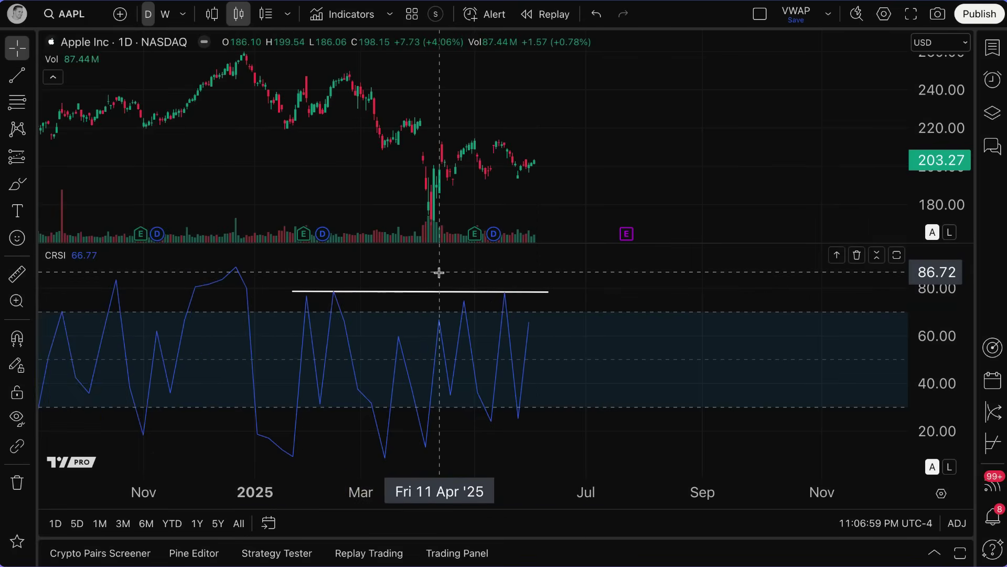
drag(406, 294, 396, 293)
drag(541, 296, 549, 295)
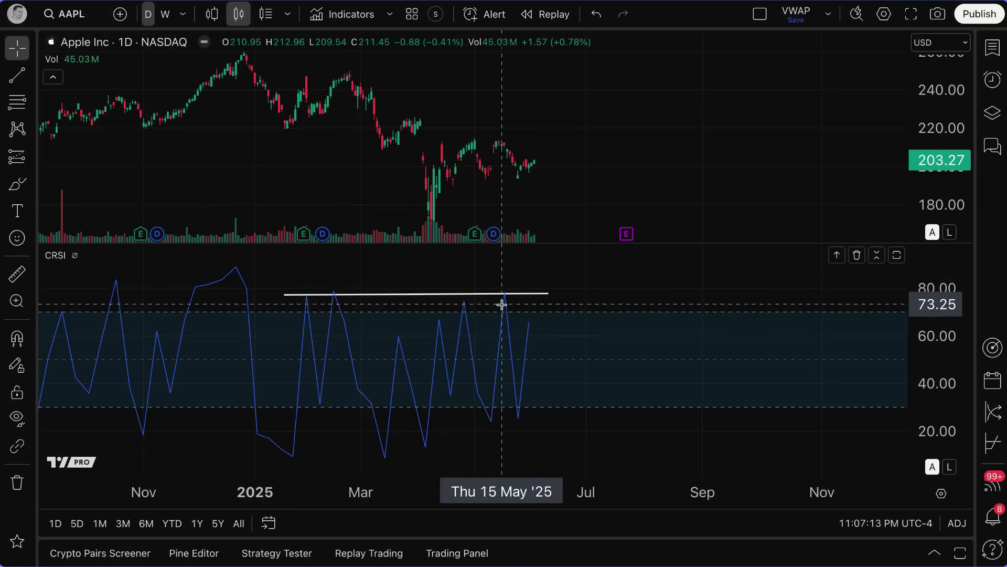
Step: Circle the January, February and May 2025 Connors RSI peaks on the trend line and the matching price candles with the brush
click(17, 183)
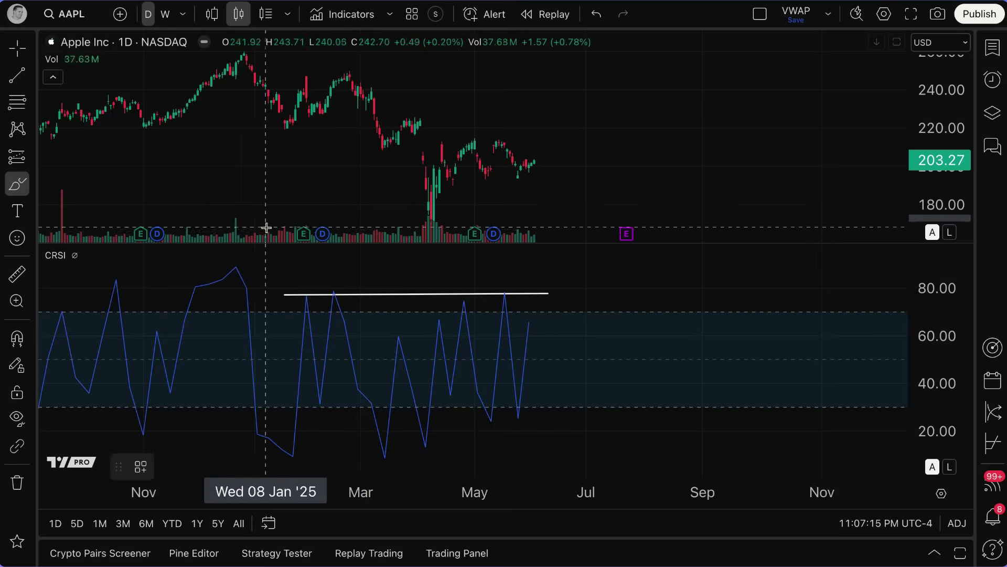
click(305, 287)
mouse_move(305, 288)
mouse_down()
mouse_move(310, 300)
mouse_move(306, 288)
mouse_up()
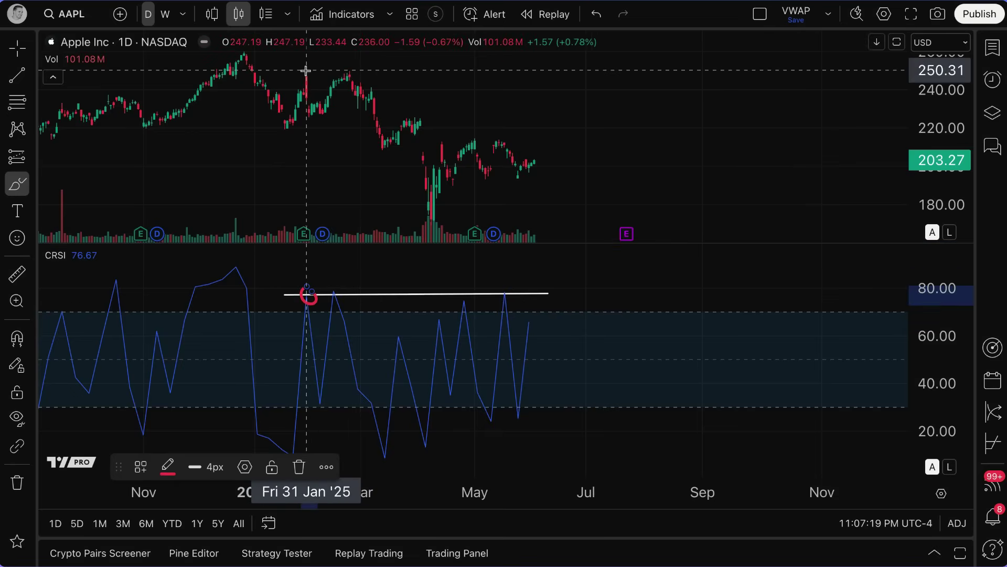
drag(307, 70, 307, 71)
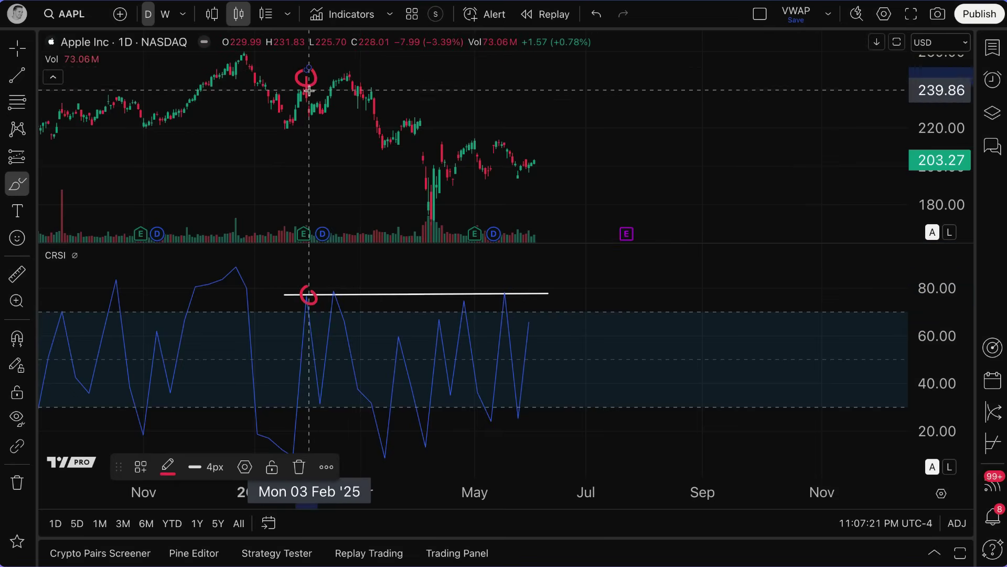
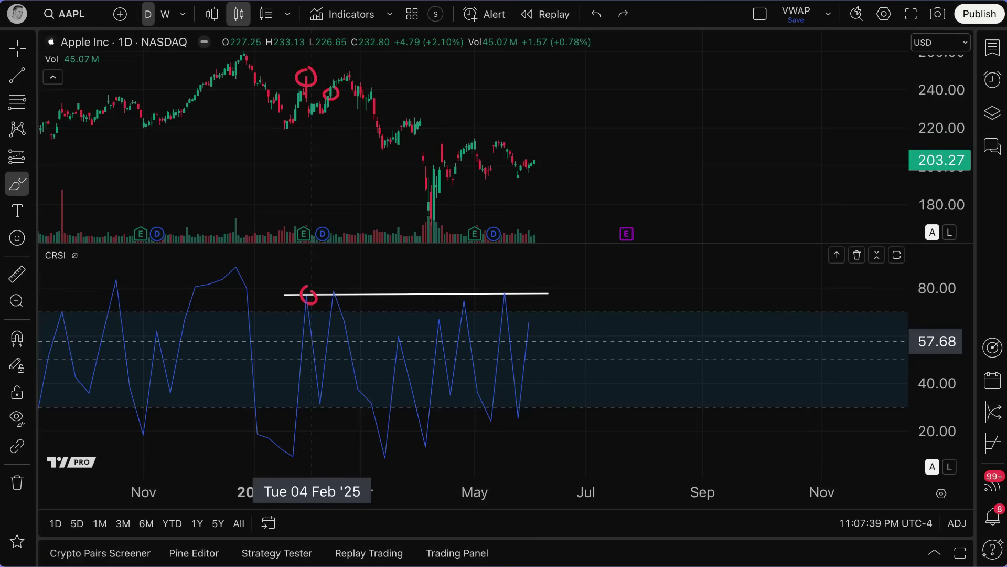
drag(335, 286, 328, 296)
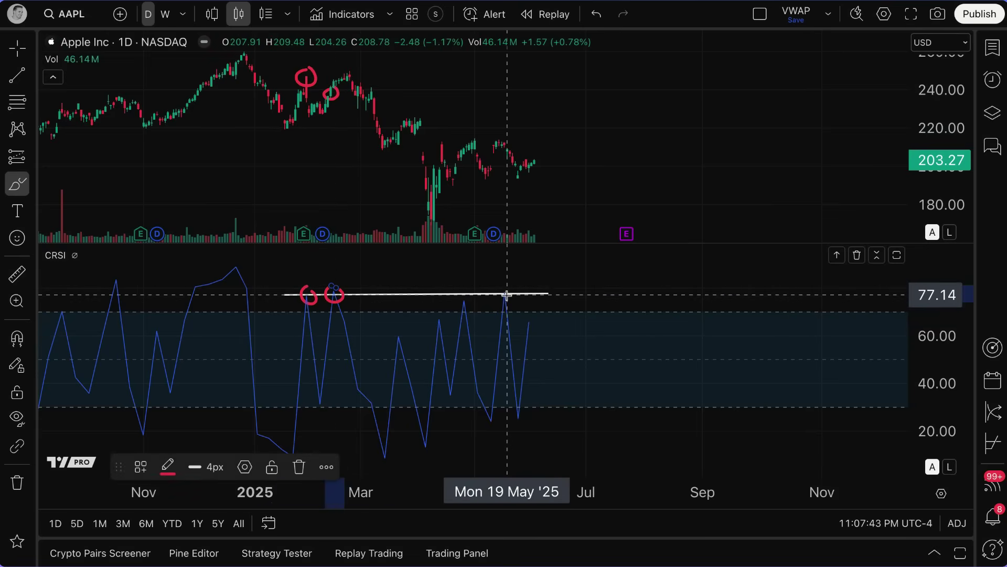
mouse_move(506, 289)
mouse_down()
mouse_move(494, 294)
mouse_move(509, 296)
mouse_move(507, 286)
mouse_up()
mouse_move(498, 133)
mouse_down()
mouse_move(486, 142)
mouse_move(508, 150)
mouse_move(502, 140)
mouse_up()
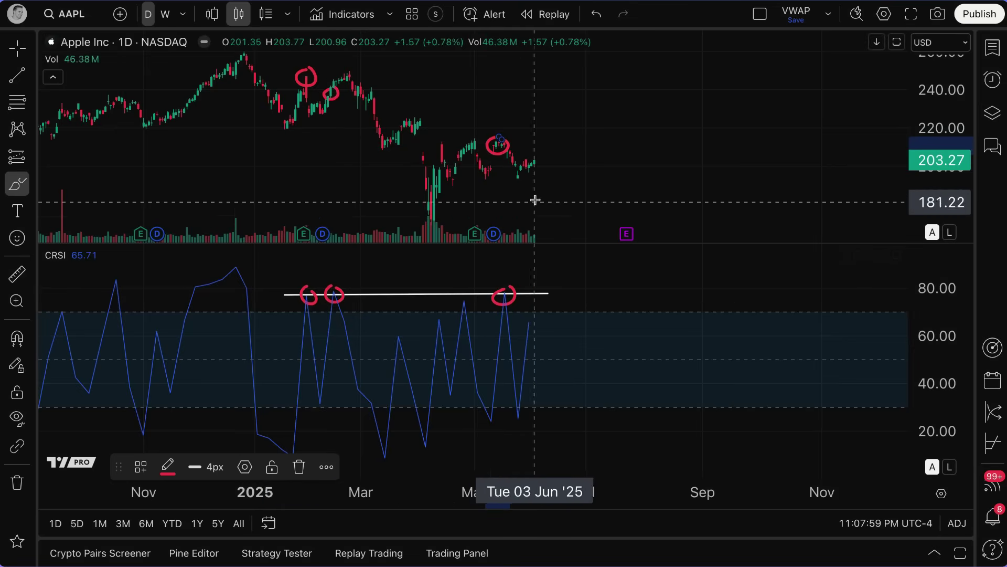
Step: Brush a rising line under the latest candles, a circle at the trend line's June end and a horizontal line from May's price highs
drag(519, 181, 539, 161)
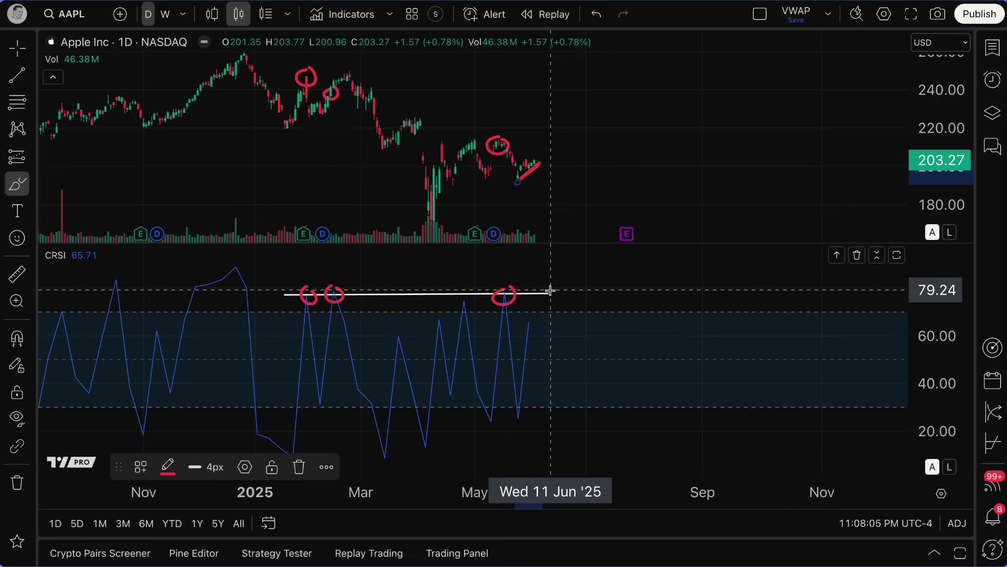
mouse_move(548, 290)
mouse_down()
mouse_move(542, 308)
mouse_move(553, 289)
mouse_up()
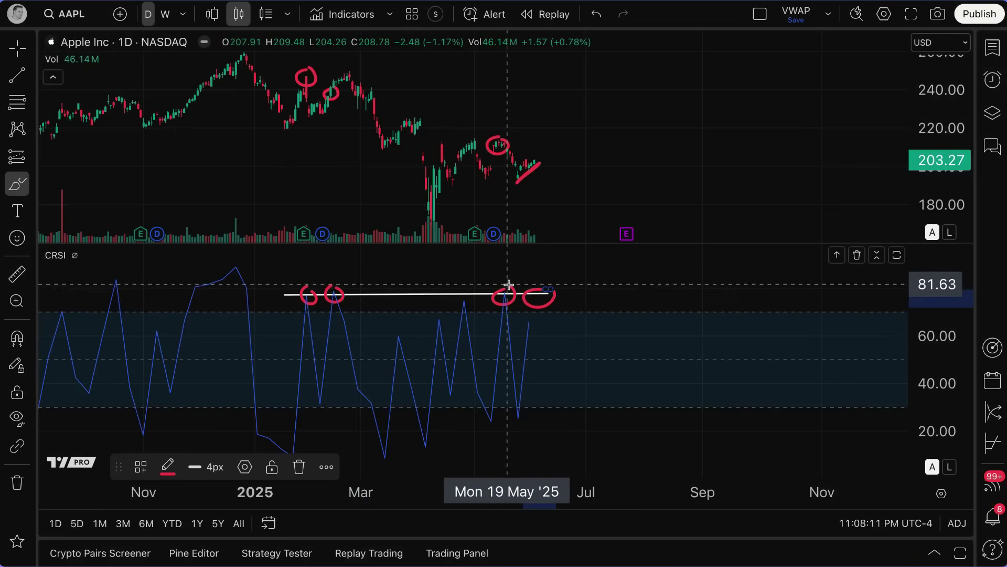
drag(501, 142, 573, 143)
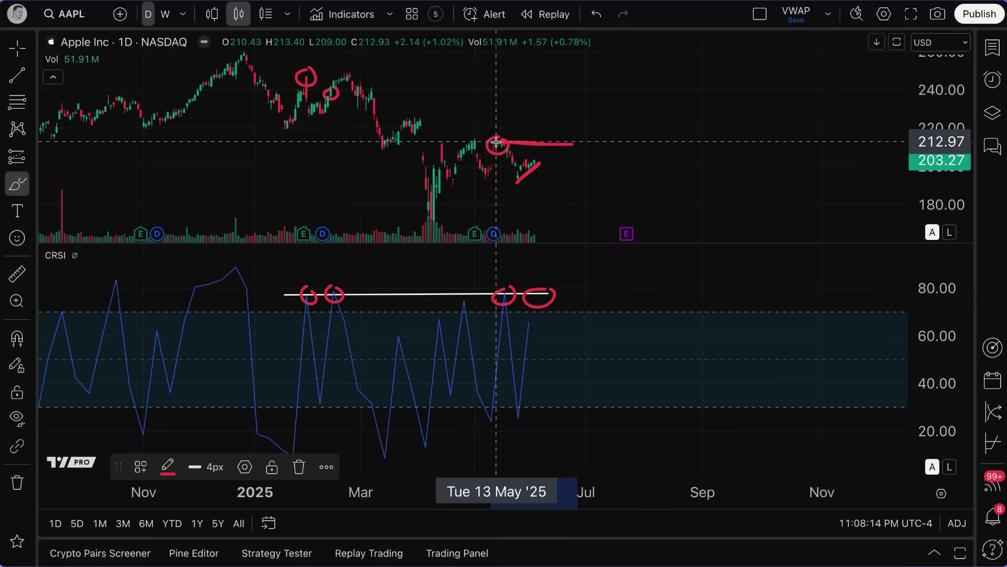
Step: Undo all the brush circles and lines, keeping only the trend line across the Connors RSI peaks
key(super)
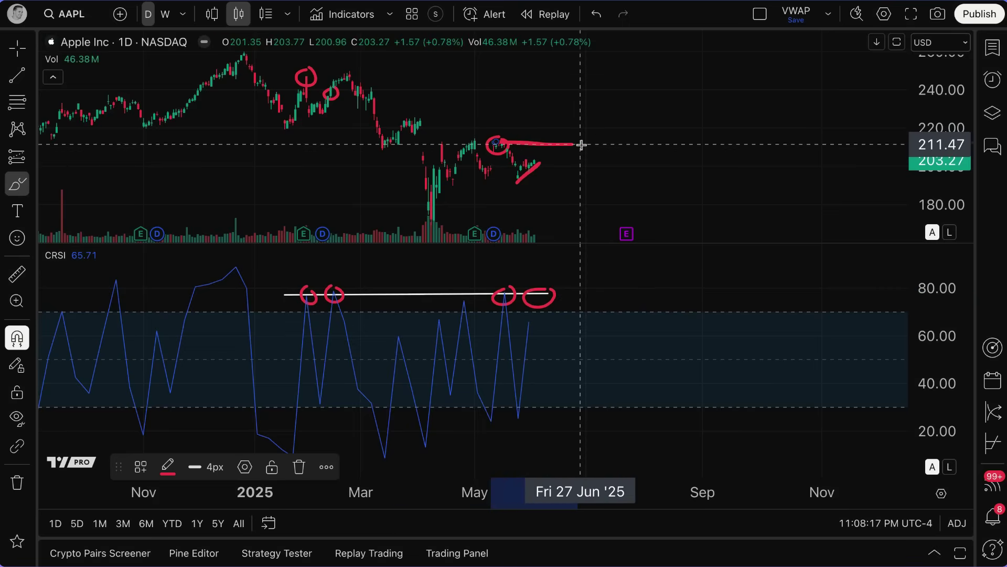
key(super+z)
key(super+z)
key(super+z)
key(super+z)
key(super+z)
key(super+z)
key(super+z)
key(super+z)
key(super+z)
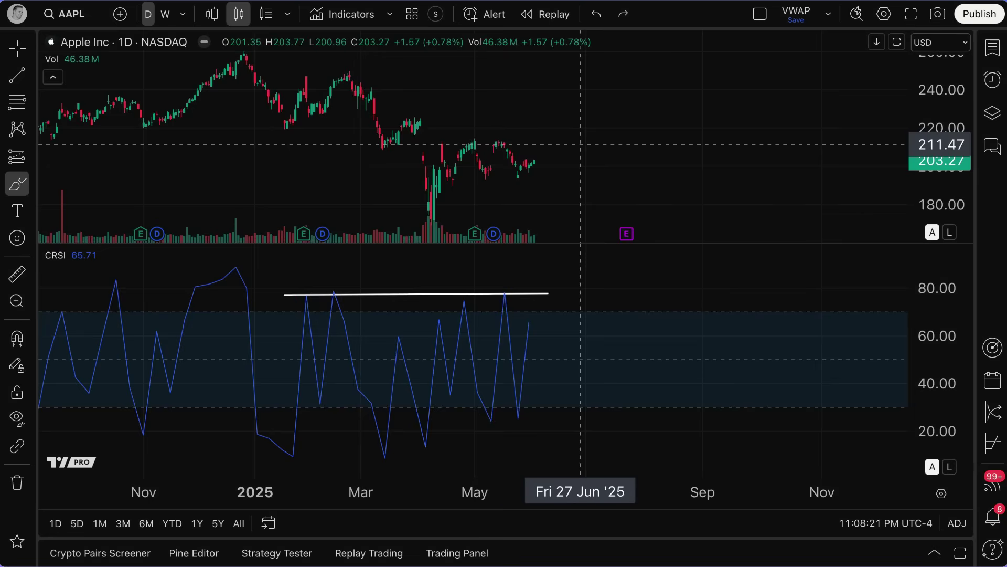
Step: Delete the trend line drawn across the Connors RSI peaks
click(17, 48)
click(410, 294)
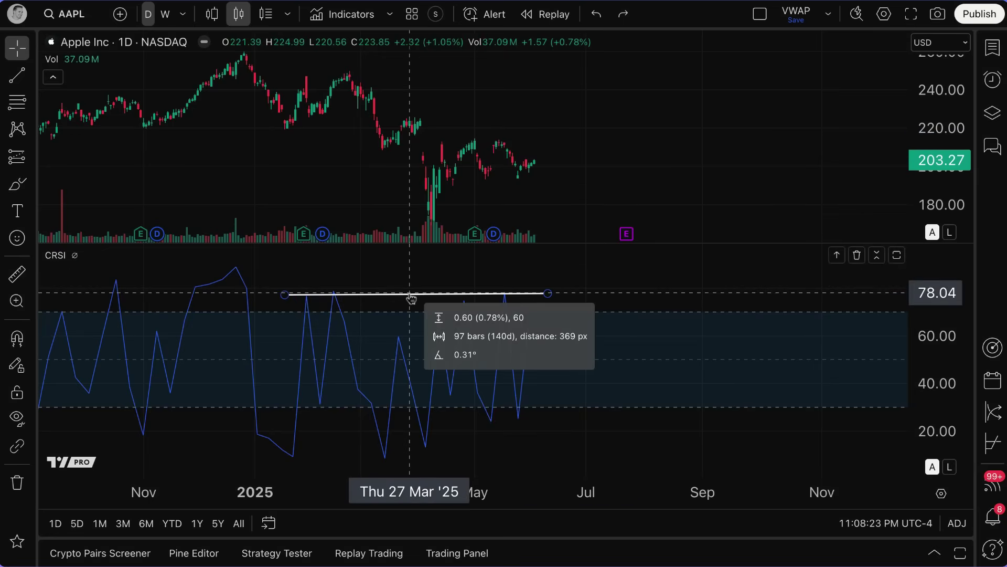
text(=)
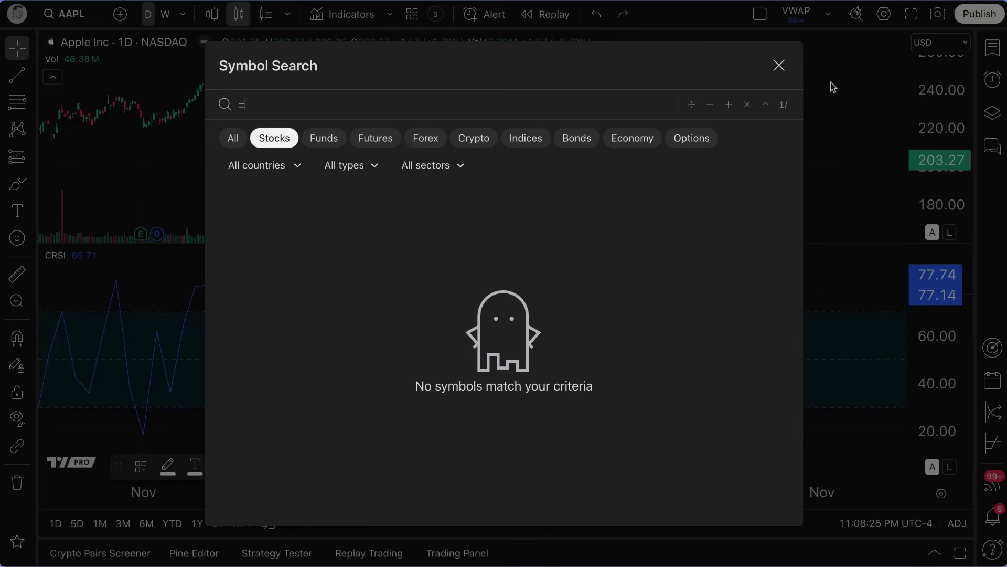
click(779, 65)
key(Delete)
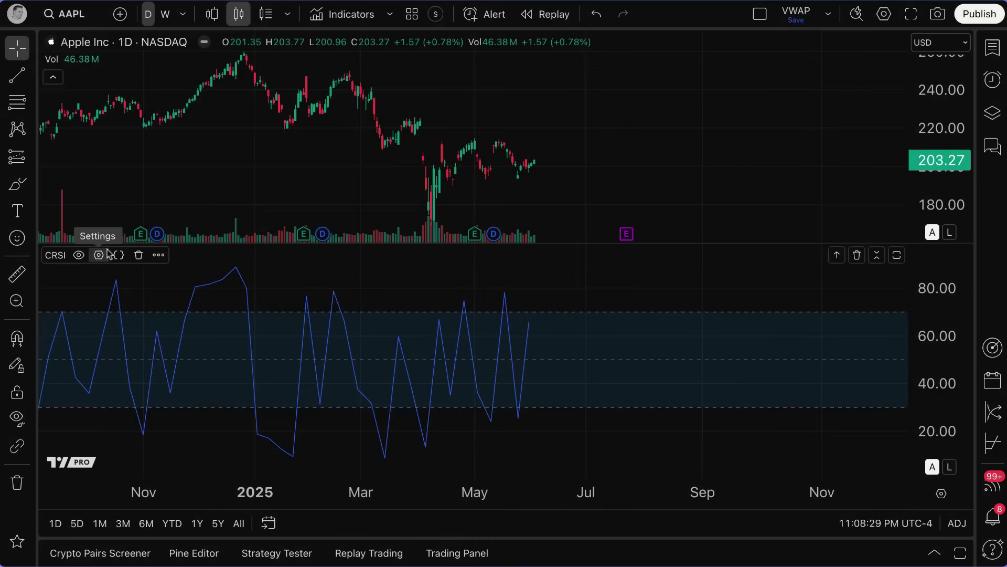
Step: Open the Connors RSI settings and review the RSI Length, UpDown Length and ROC Length inputs one by one
click(99, 255)
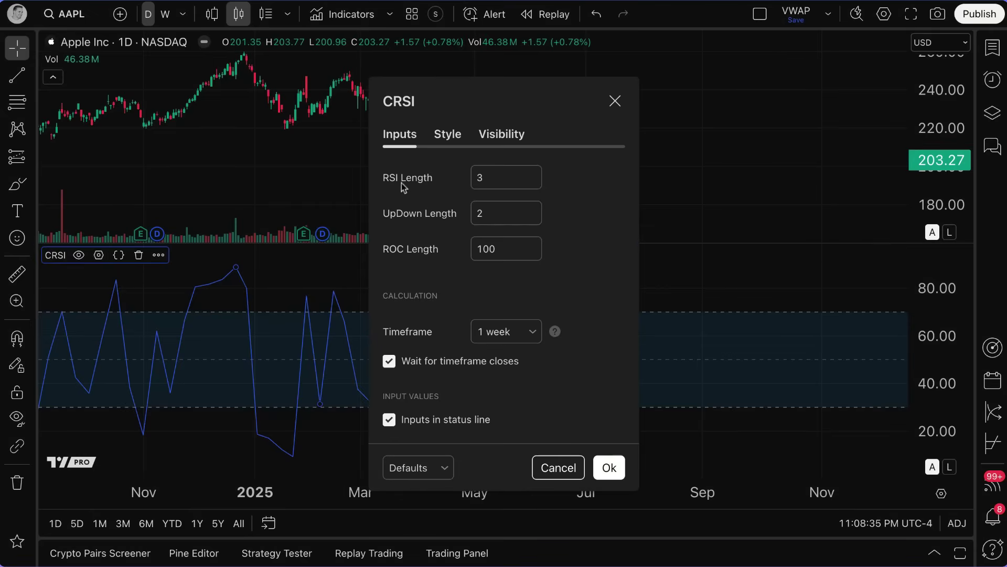
click(491, 176)
click(507, 217)
click(518, 246)
click(387, 178)
drag(493, 177, 474, 177)
drag(500, 211, 478, 211)
click(493, 248)
drag(501, 246, 478, 247)
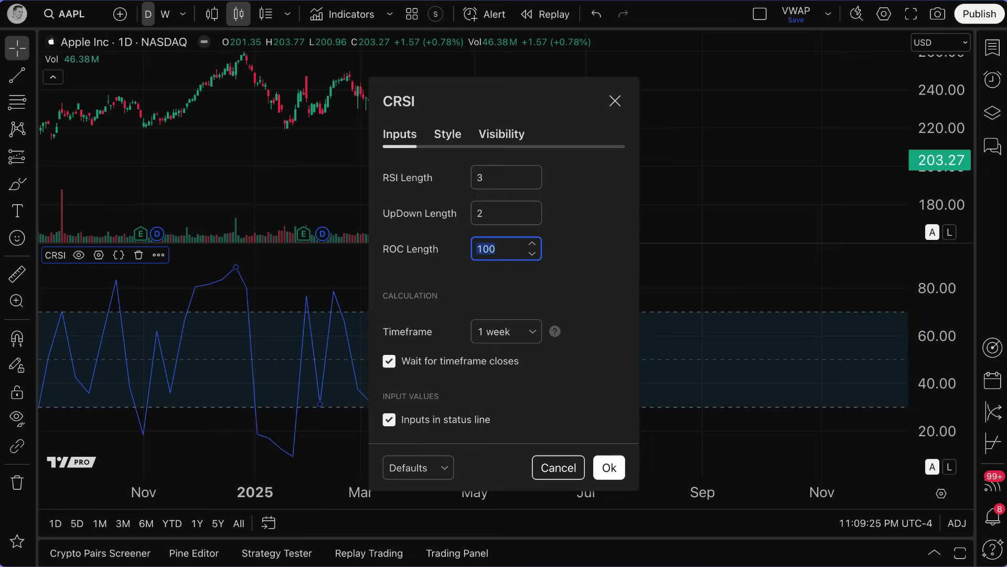
click(506, 254)
drag(495, 254, 470, 252)
click(497, 210)
click(494, 183)
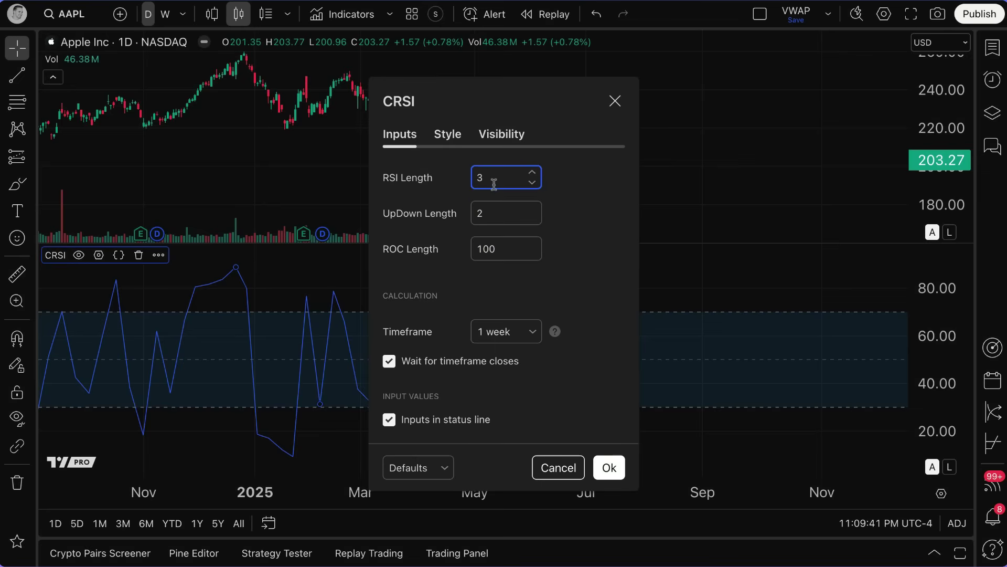
click(499, 221)
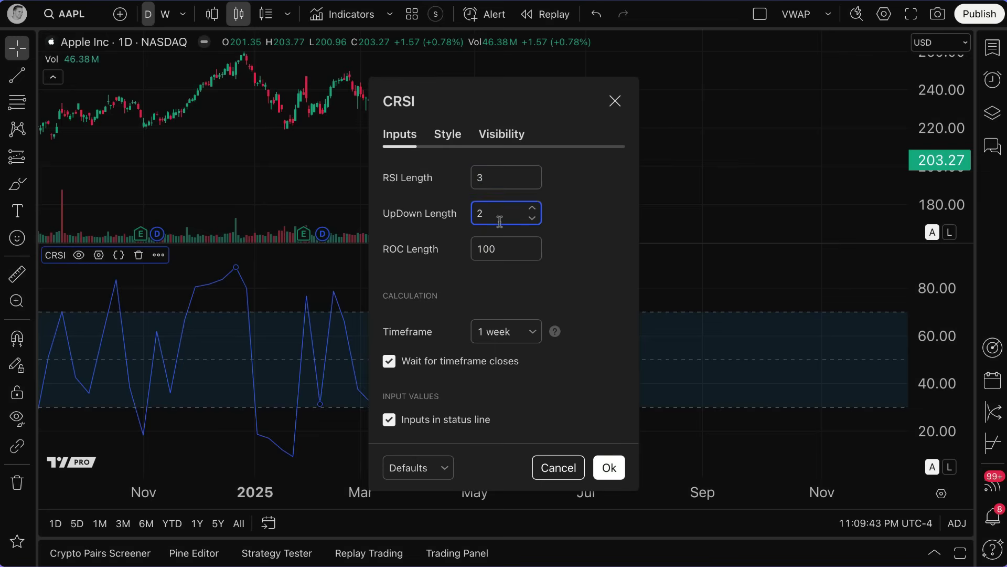
Step: Switch Wait for timeframe closes off and back on to compare the Connors RSI plot, and view the available calculation timeframes
click(389, 362)
click(389, 363)
click(490, 336)
click(430, 318)
drag(504, 105, 216, 82)
click(101, 339)
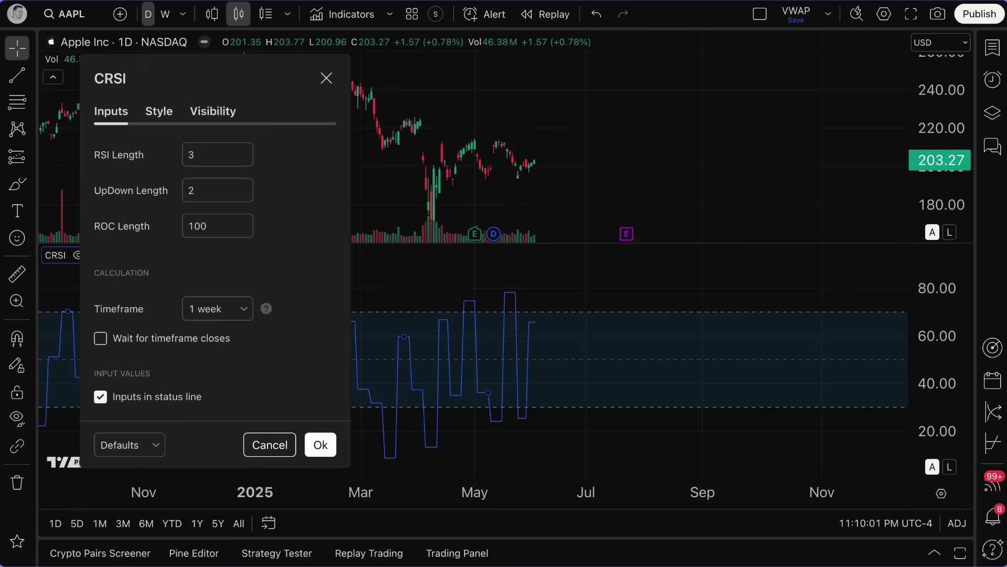
click(100, 338)
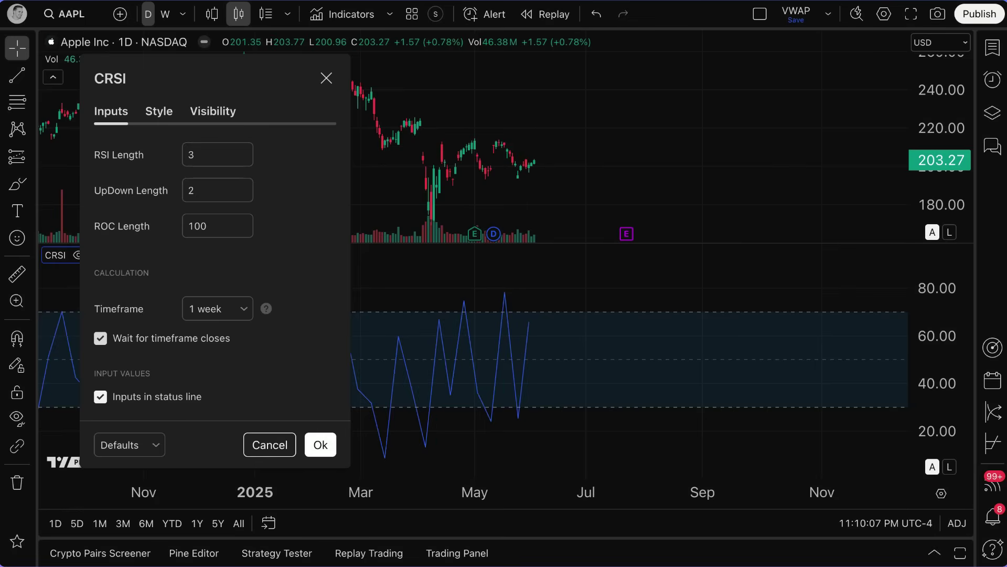
click(217, 309)
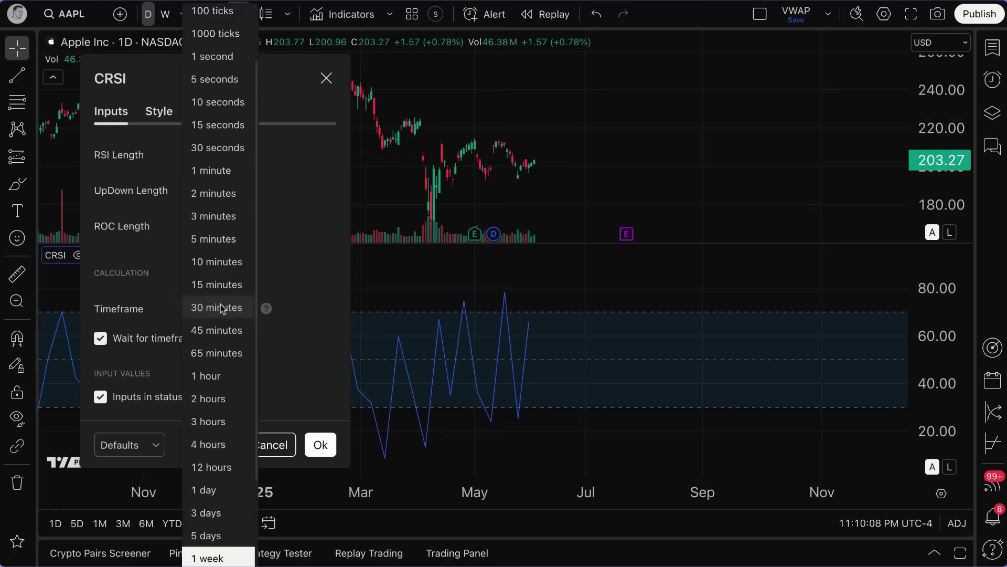
click(283, 374)
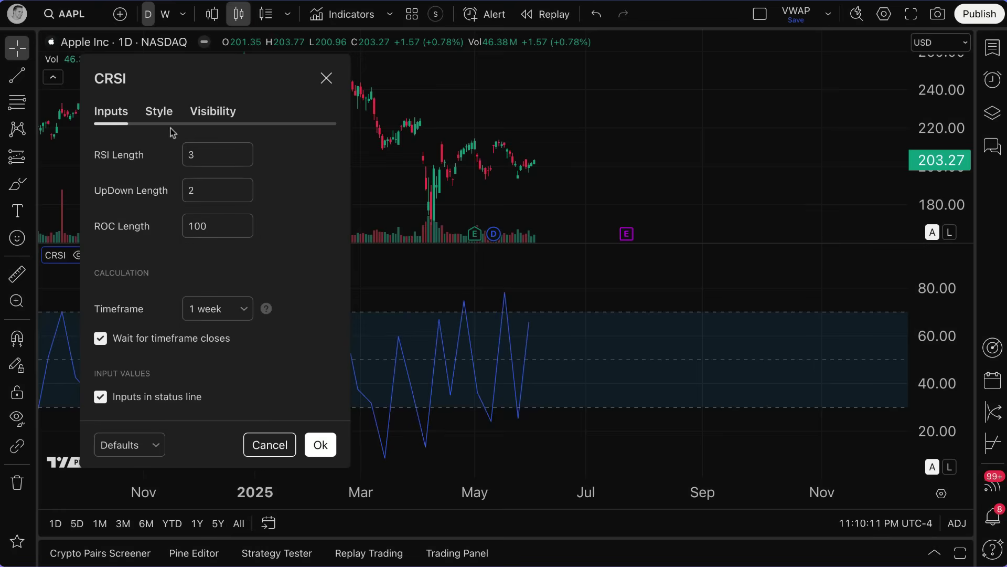
Step: Style the CRSI line in white with the second-thickest line weight
click(161, 115)
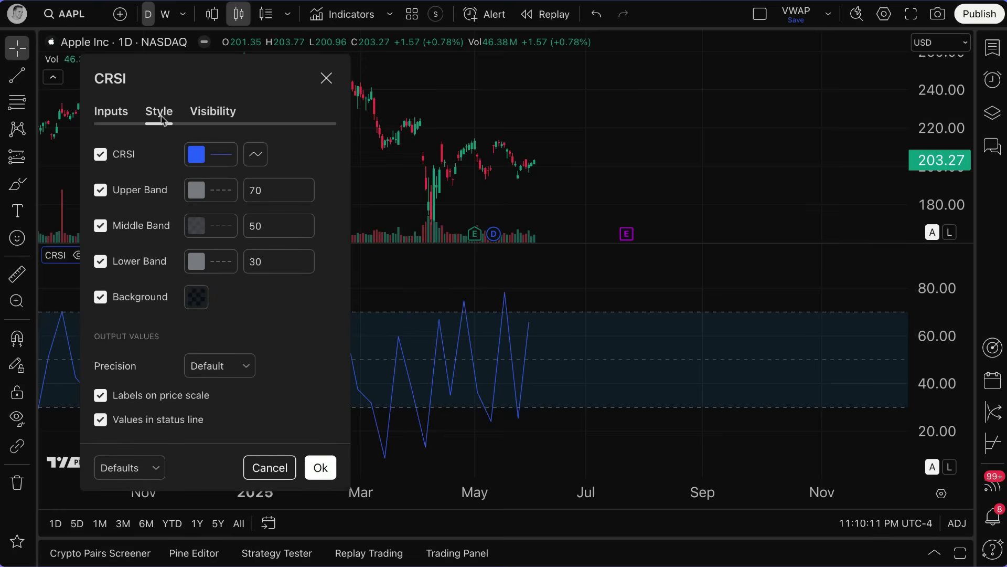
click(221, 161)
click(199, 185)
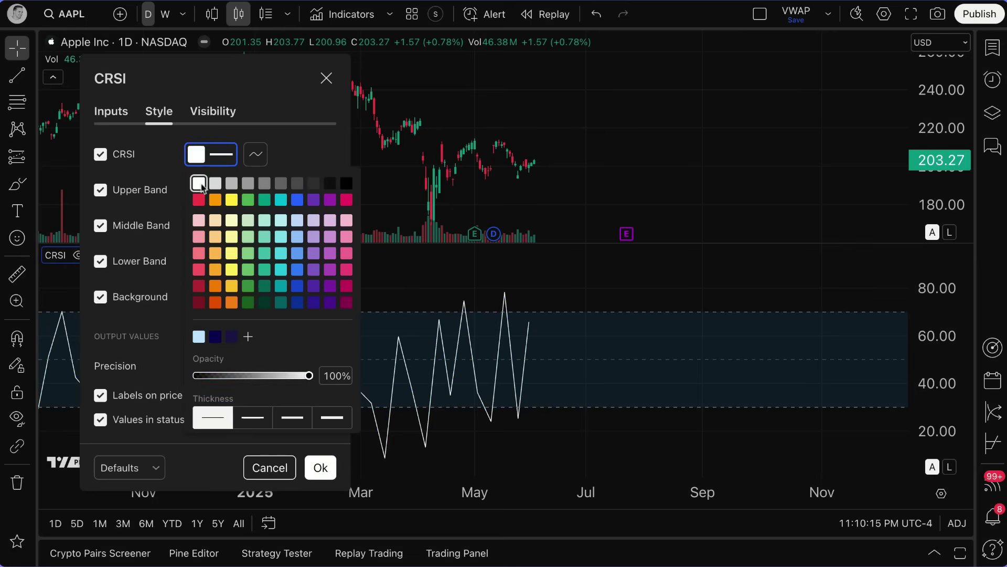
click(252, 417)
click(292, 417)
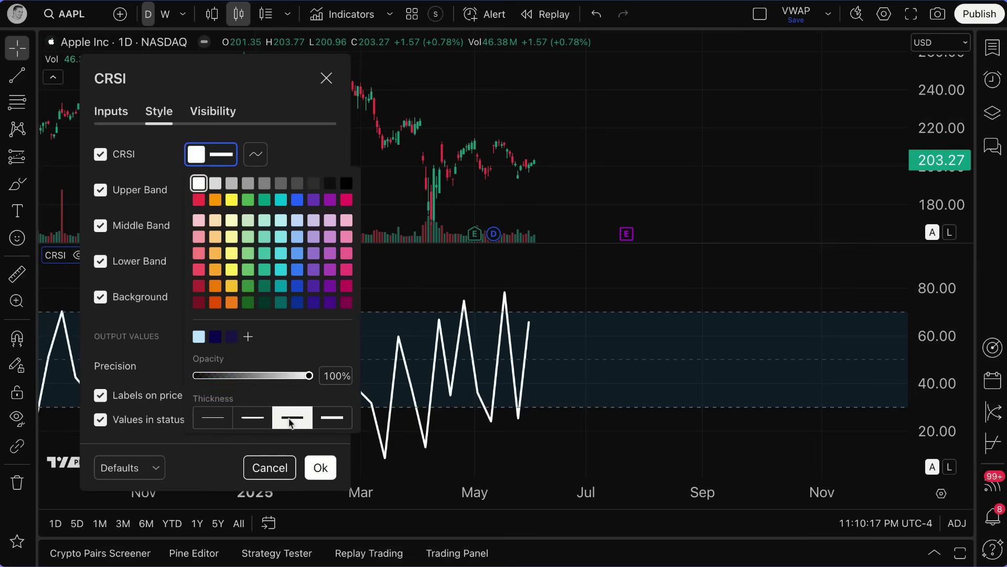
click(301, 147)
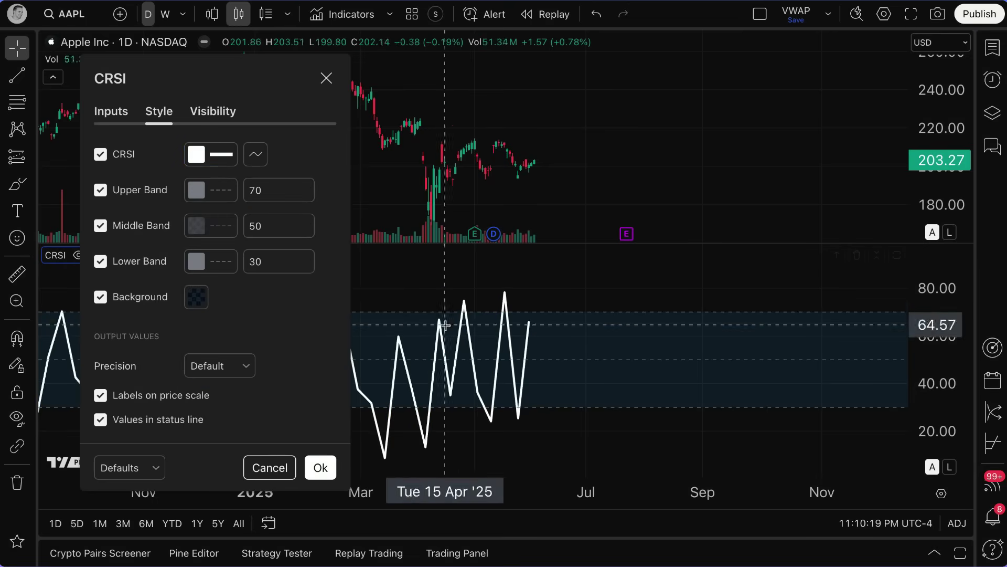
Step: Try the Histogram plot style for the CRSI line, and switch it back to Line
click(256, 156)
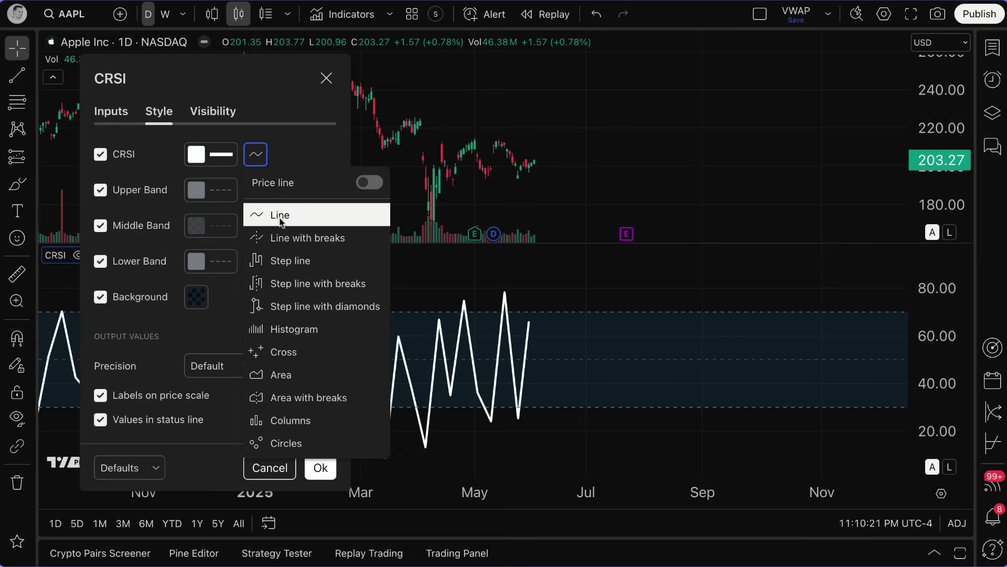
click(316, 330)
click(256, 154)
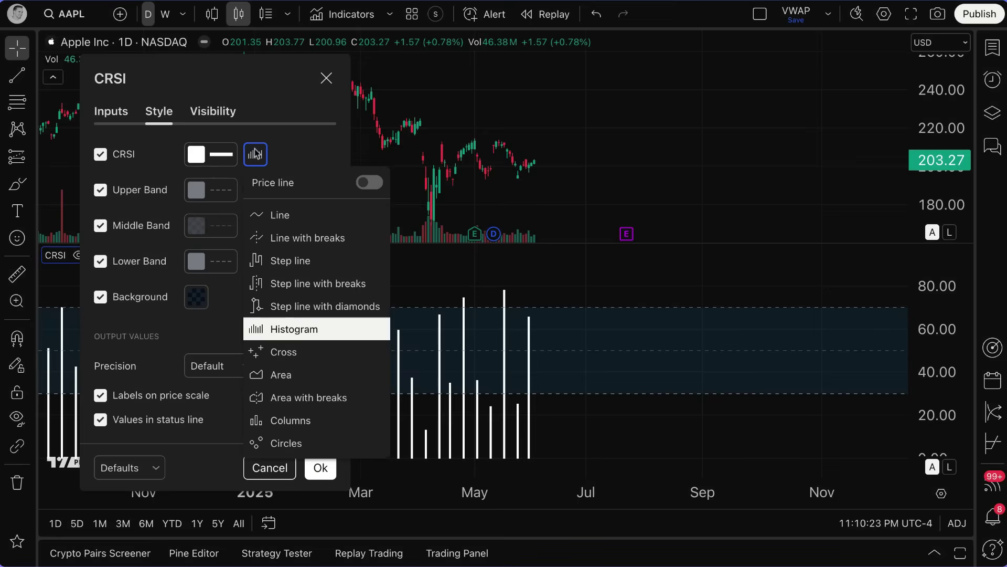
click(286, 215)
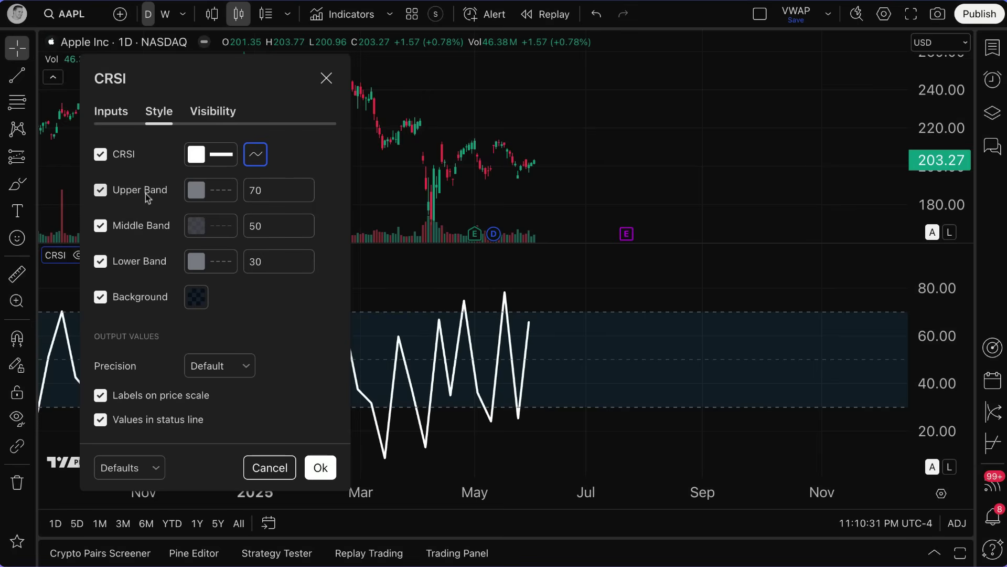
Step: Hide the Connors RSI upper band and show it again to see which line it controls
click(101, 190)
click(100, 190)
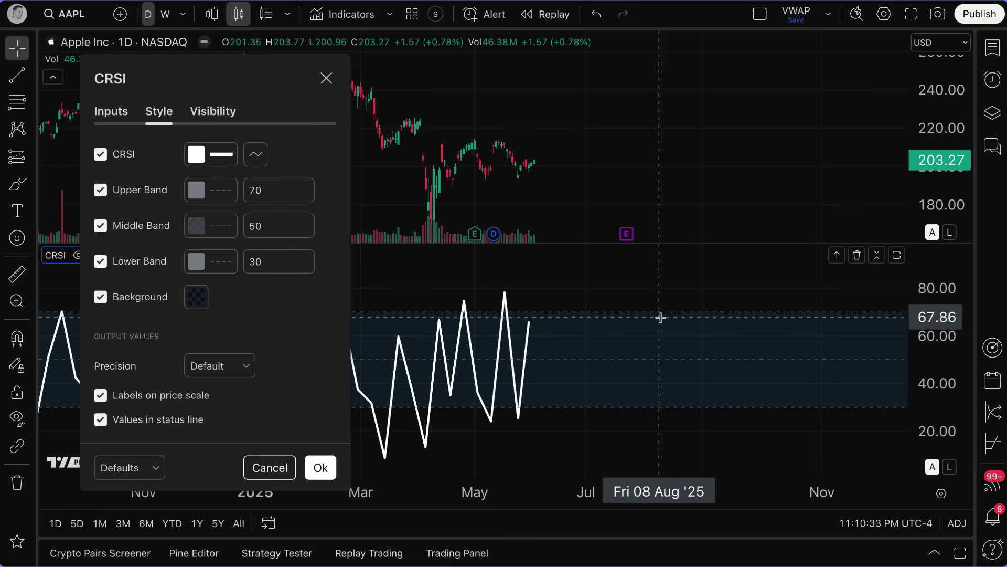
click(100, 190)
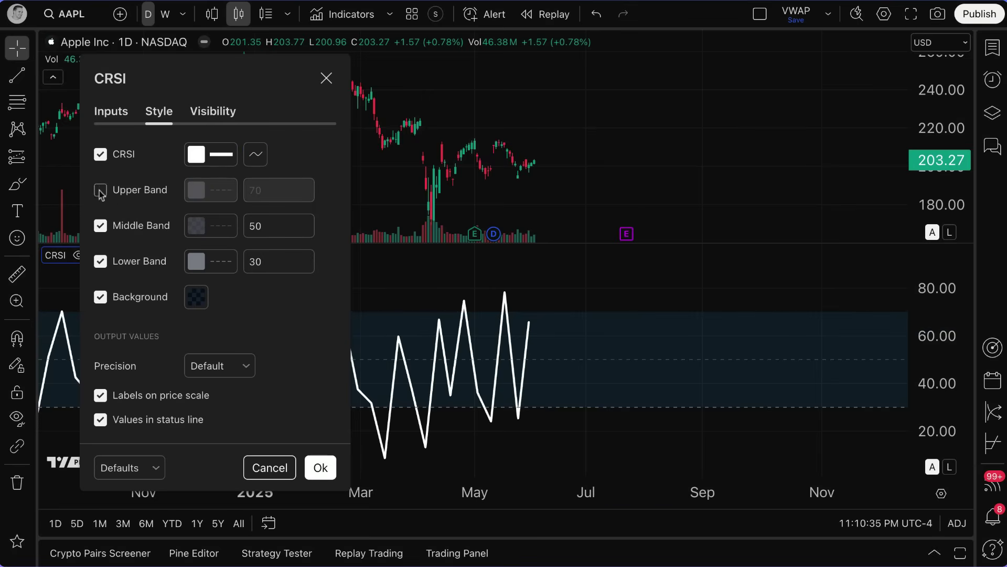
click(101, 190)
Step: Color the Connors RSI upper band red and set its level to 80
click(234, 188)
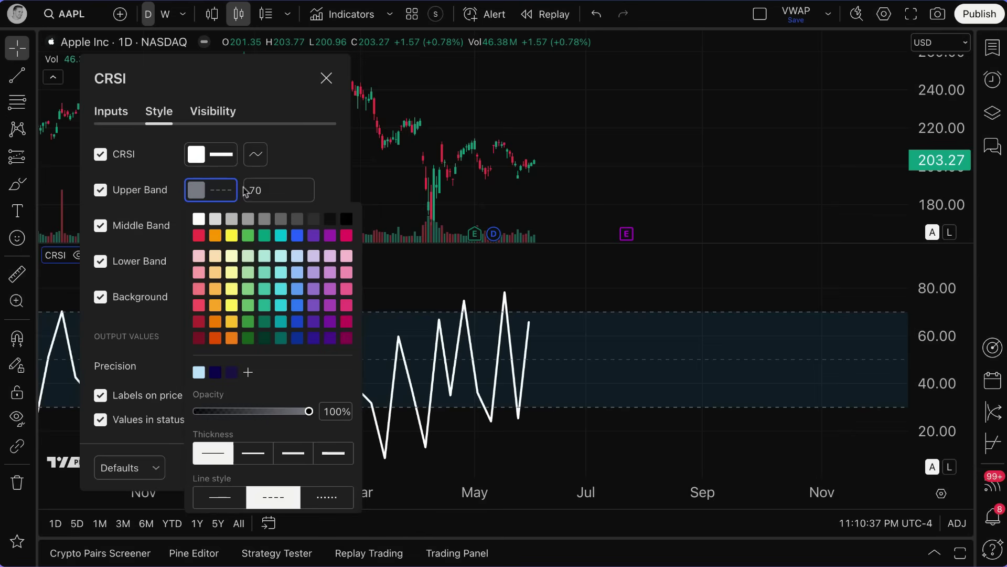
click(199, 236)
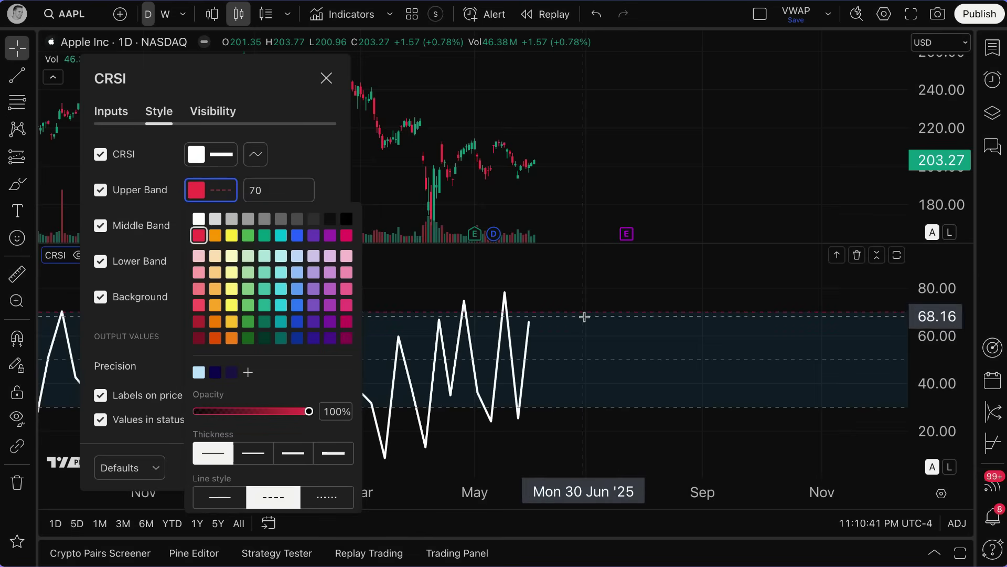
click(328, 164)
click(276, 185)
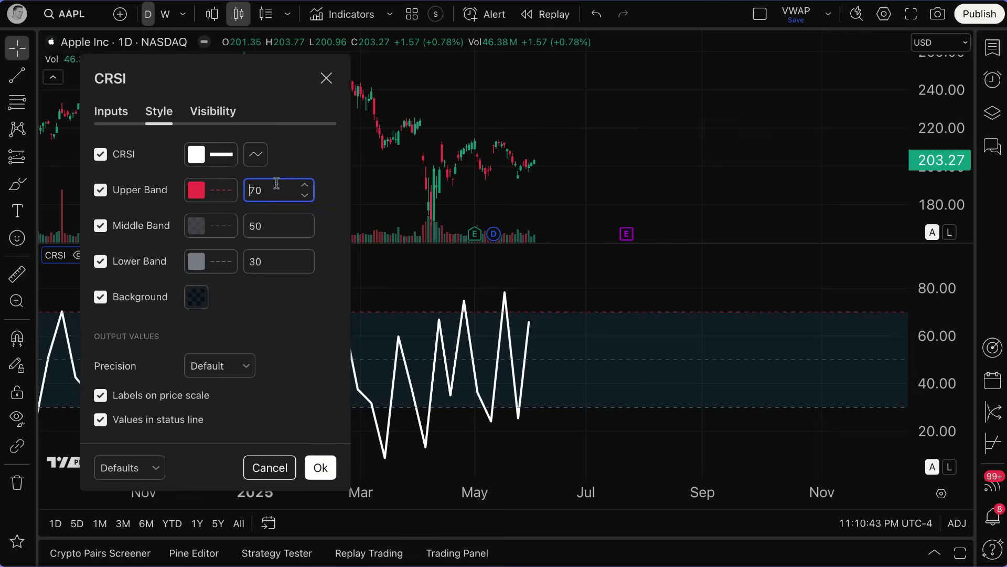
double_click(277, 185)
text(80)
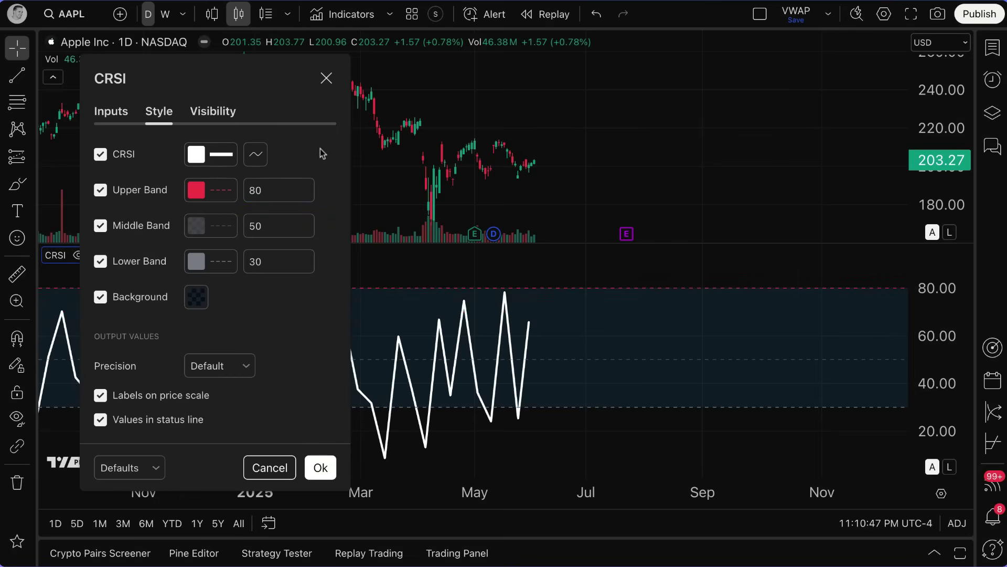
Step: Set the Connors RSI lower band level to 20 and color the band green
click(212, 226)
double_click(263, 262)
text(2)
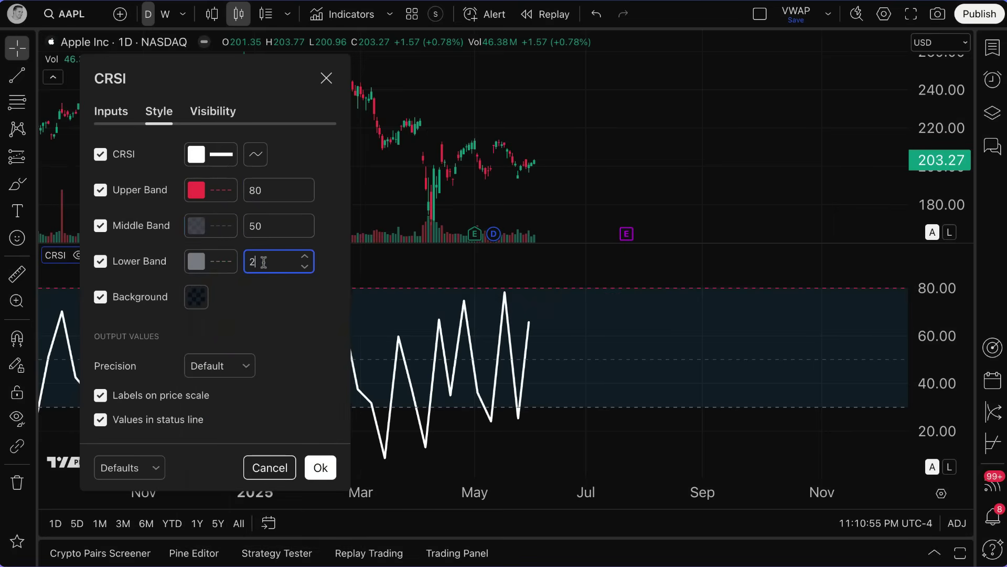
click(195, 264)
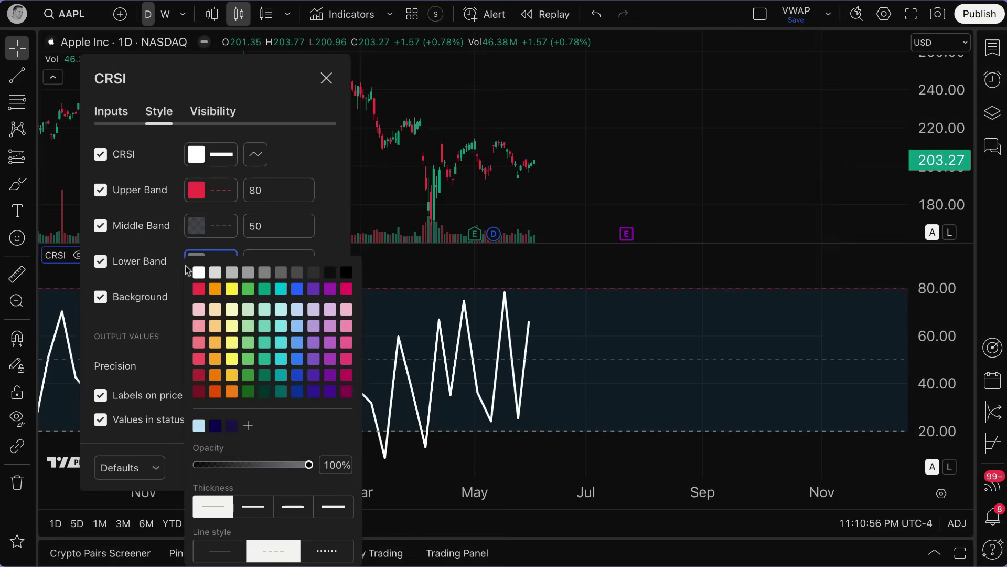
click(248, 289)
click(337, 241)
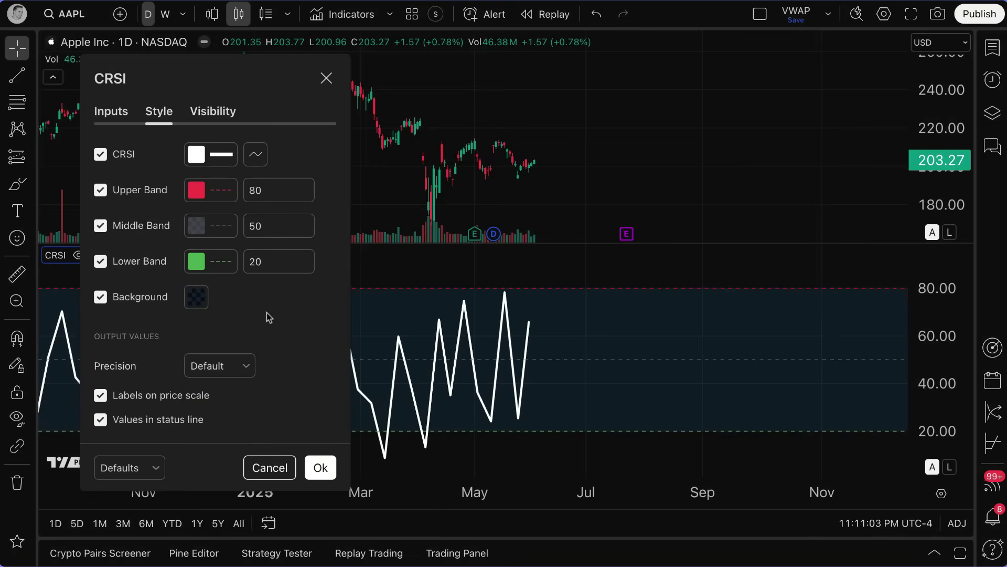
Step: Set the opacity of the Connors RSI background fill to 12%
click(203, 308)
mouse_move(206, 519)
mouse_down()
mouse_move(303, 519)
mouse_move(202, 521)
mouse_move(212, 528)
mouse_up()
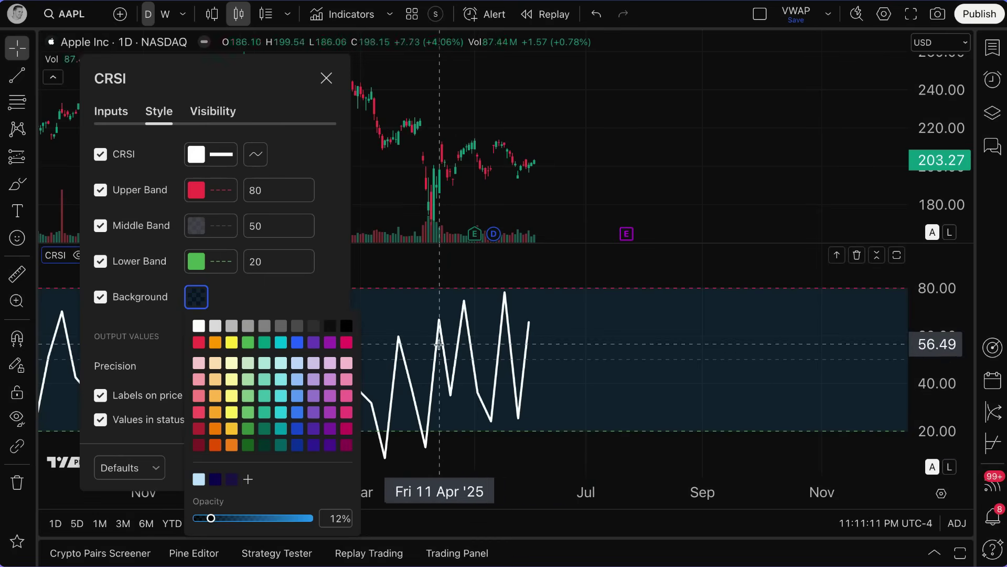
click(260, 301)
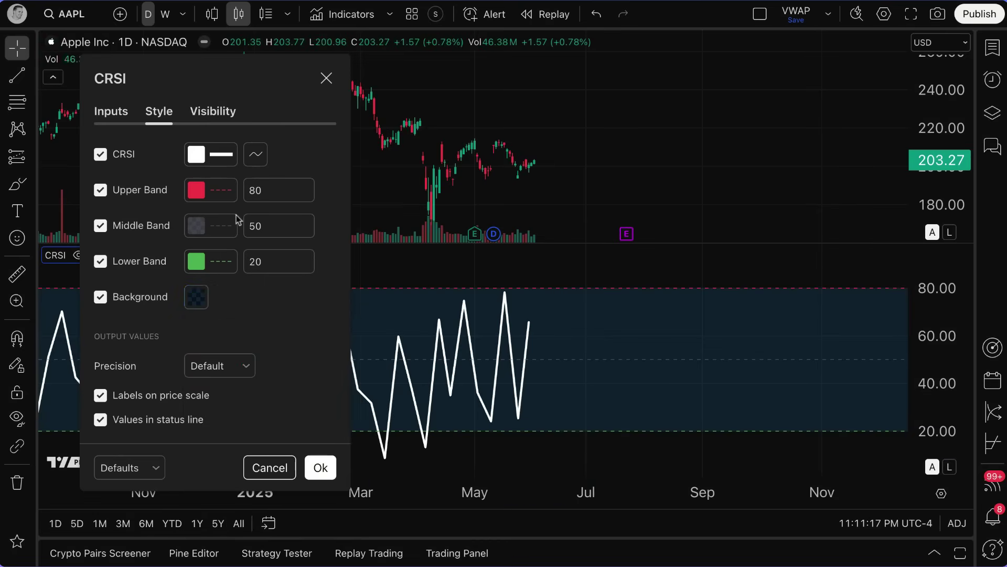
Step: Look over the timeframe visibility options for the Connors RSI and close its settings
click(215, 112)
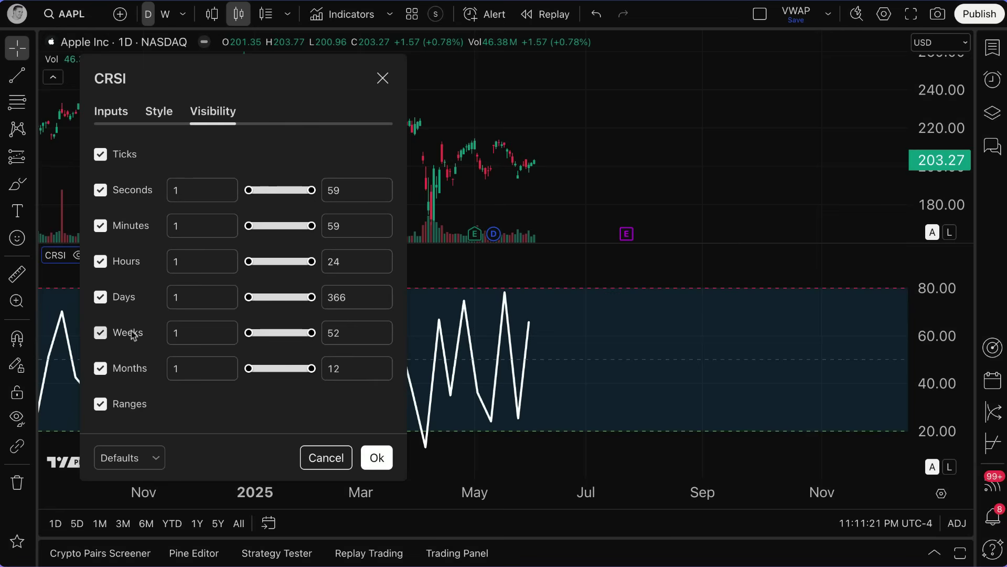
click(157, 113)
click(325, 77)
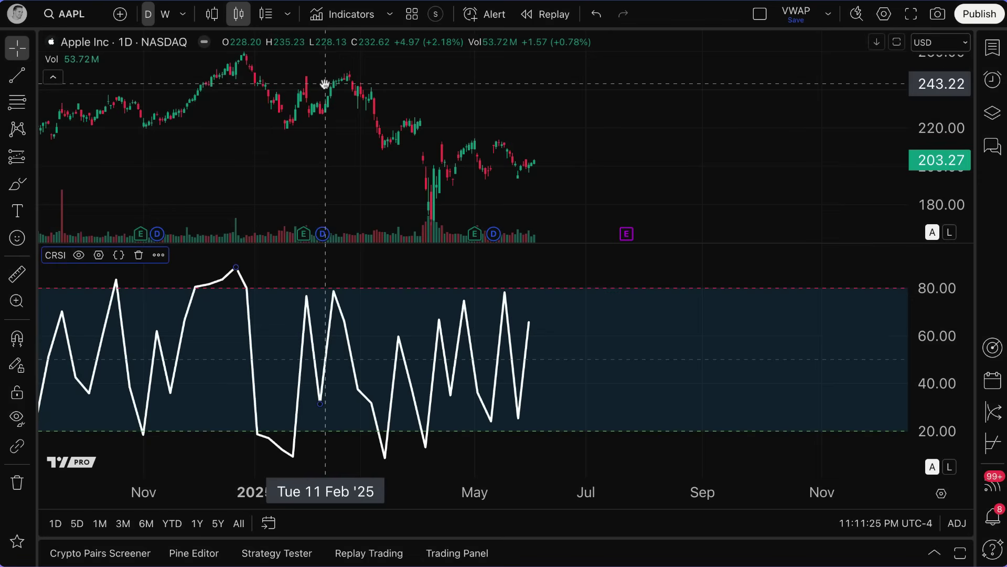
Step: Search the indicator library for "rsi" and refine the search to "connors rsi"
scroll(190, 135, down, 4)
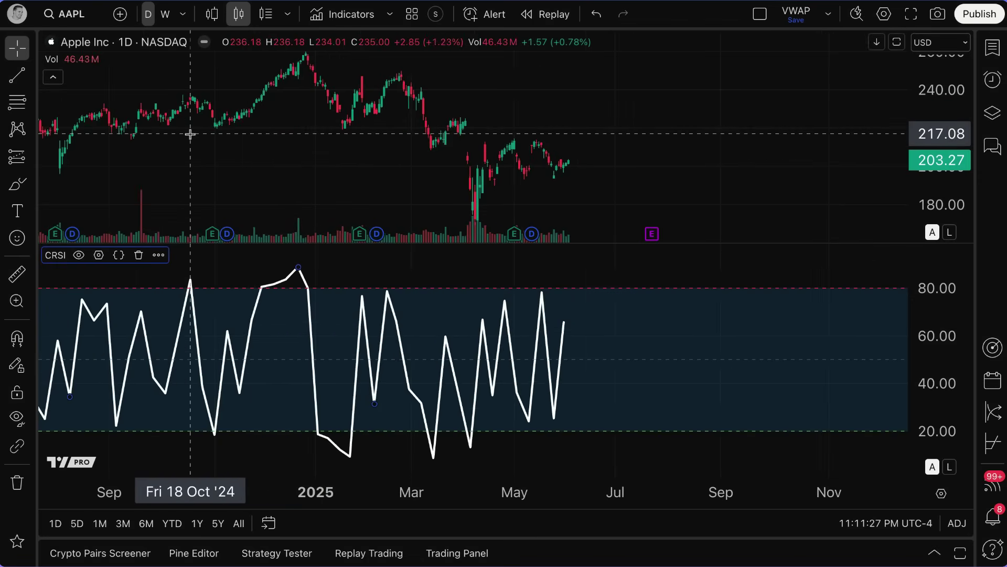
scroll(191, 134, down, 2)
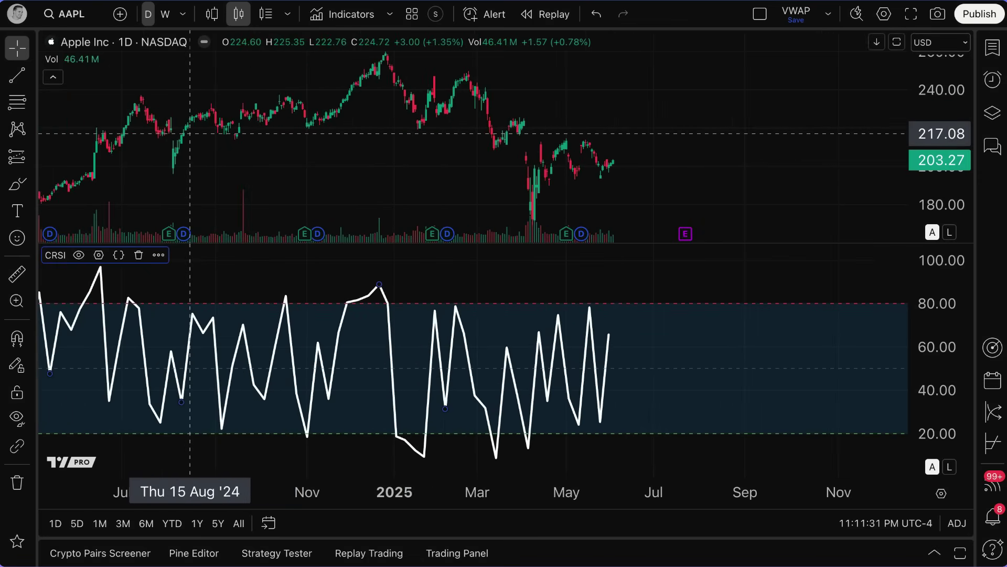
click(348, 14)
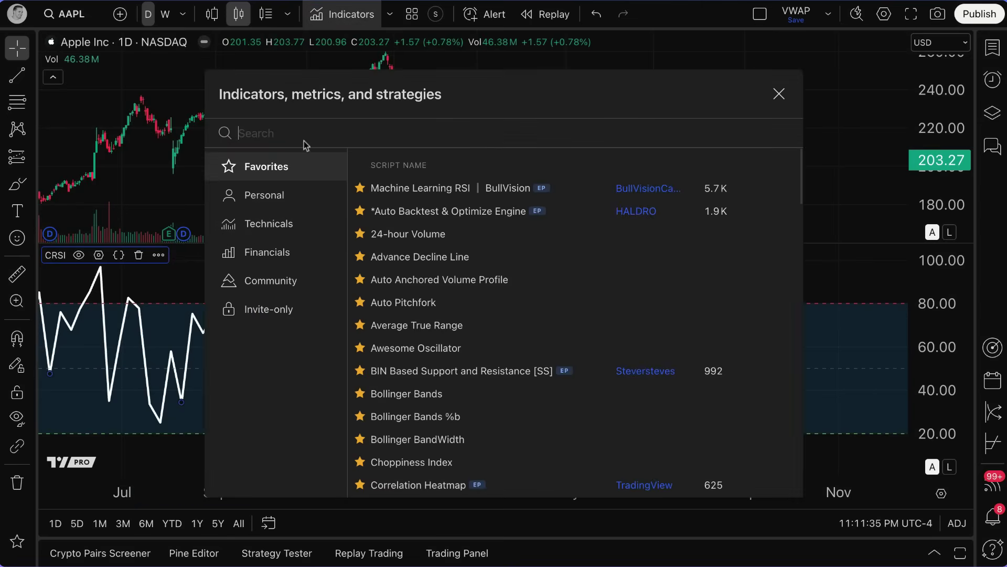
text(rsi)
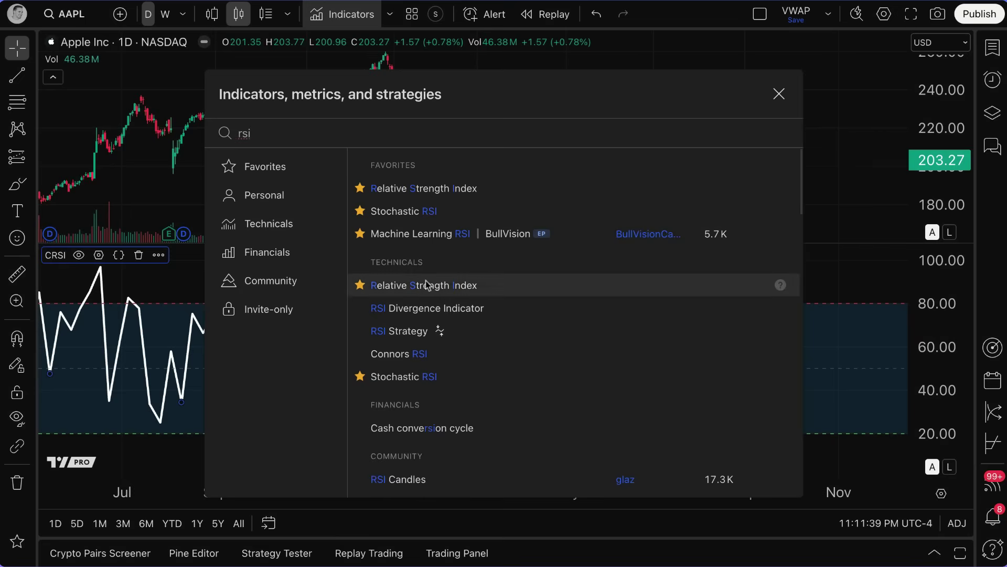
double_click(294, 126)
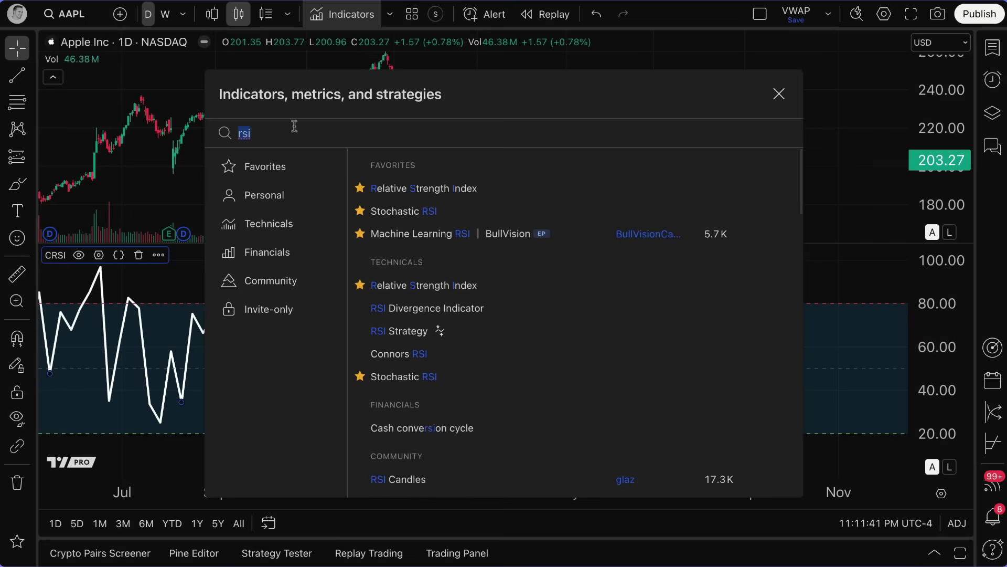
text(connors rsi)
key(ctrl+shift+Left)
key(ctrl+shift+Left)
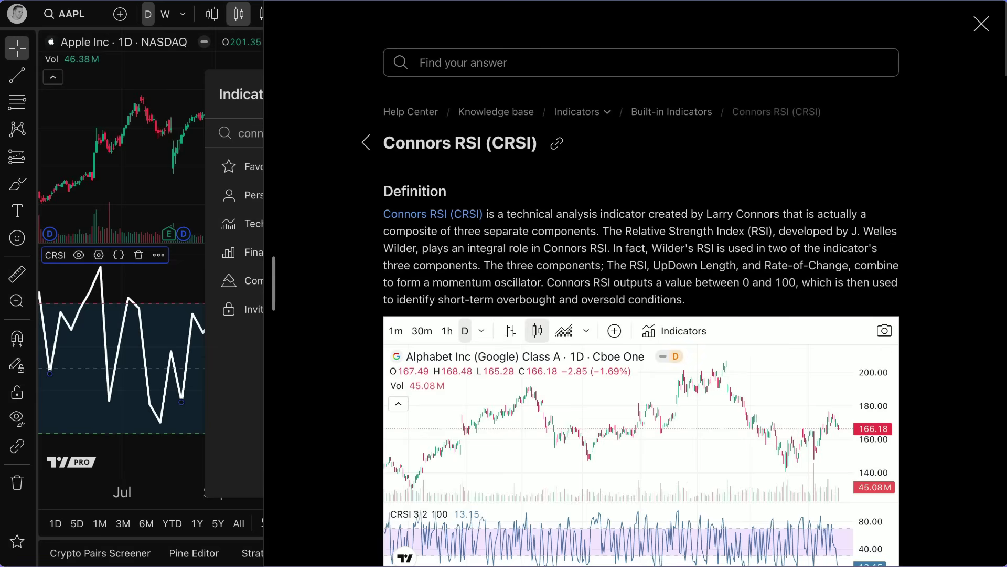
Step: Read the Connors RSI help article from its definition and calculation through what to look for, and close the Help Center and indicator library
scroll(780, 236, down, 10)
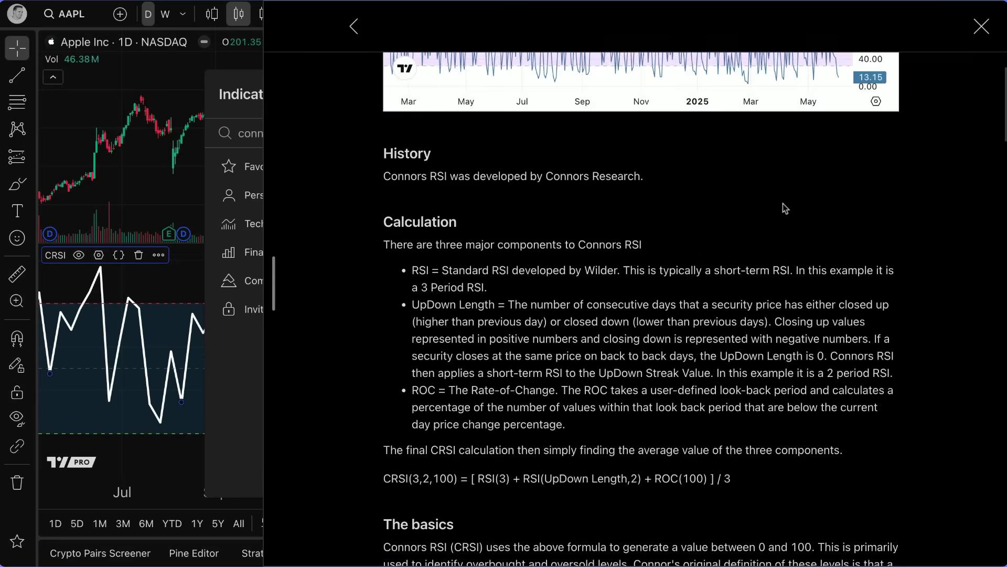
scroll(781, 235, down, 8)
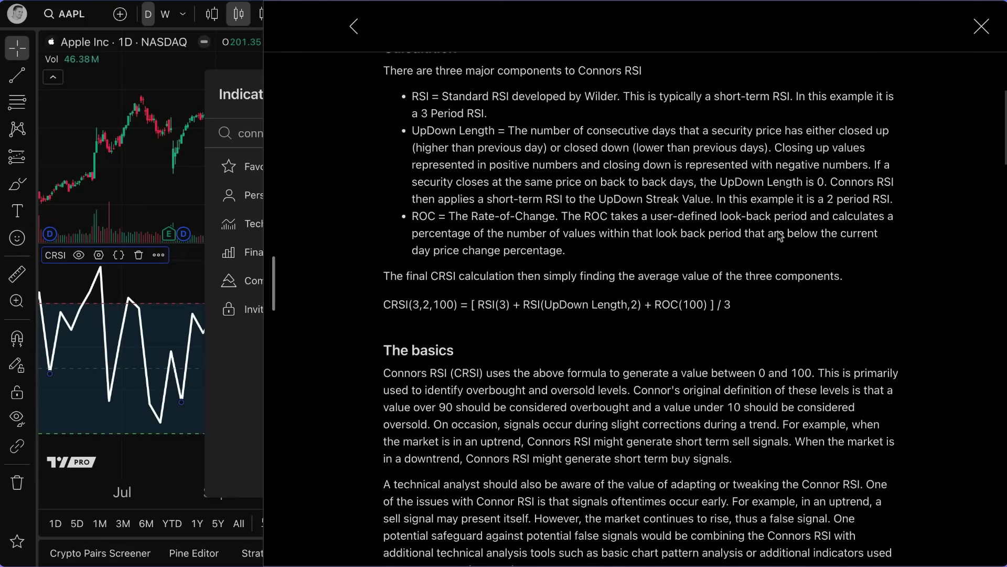
scroll(635, 309, down, 3)
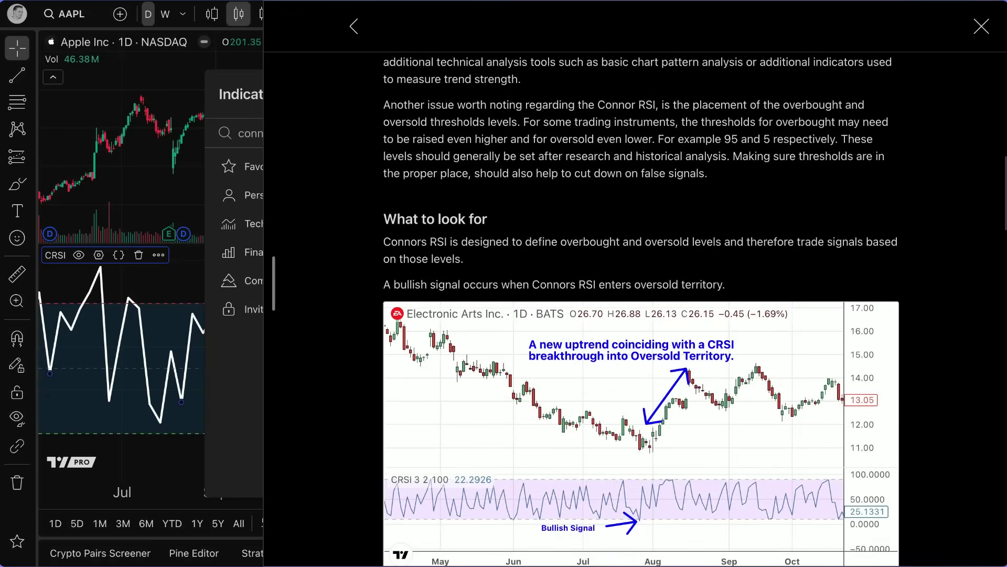
scroll(814, 152, up, 10)
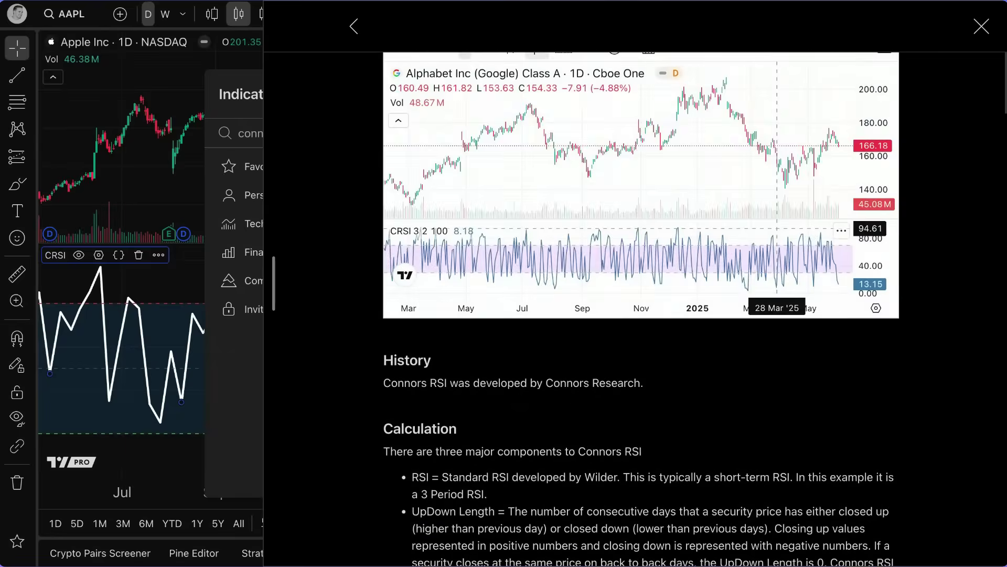
scroll(915, 157, up, 4)
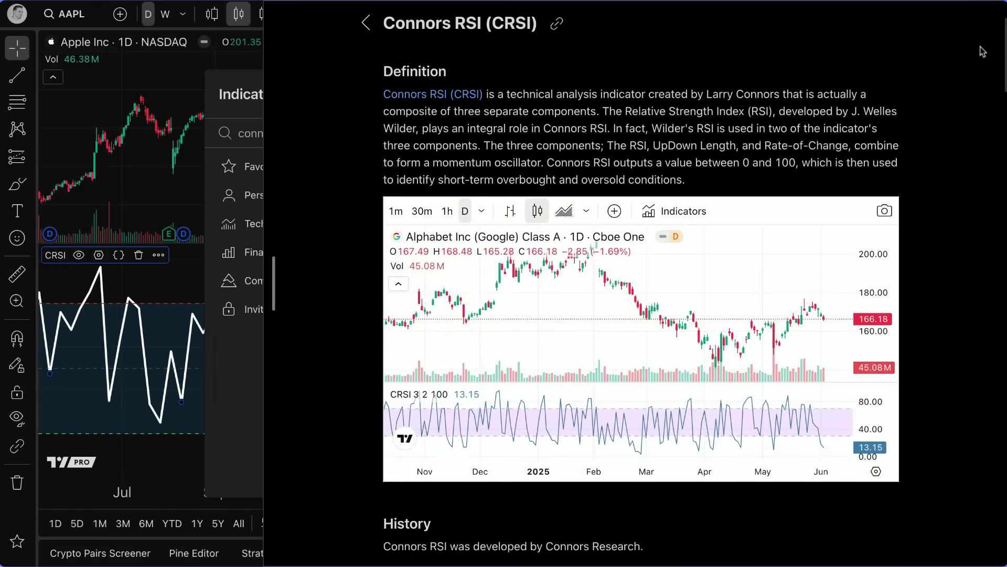
click(366, 23)
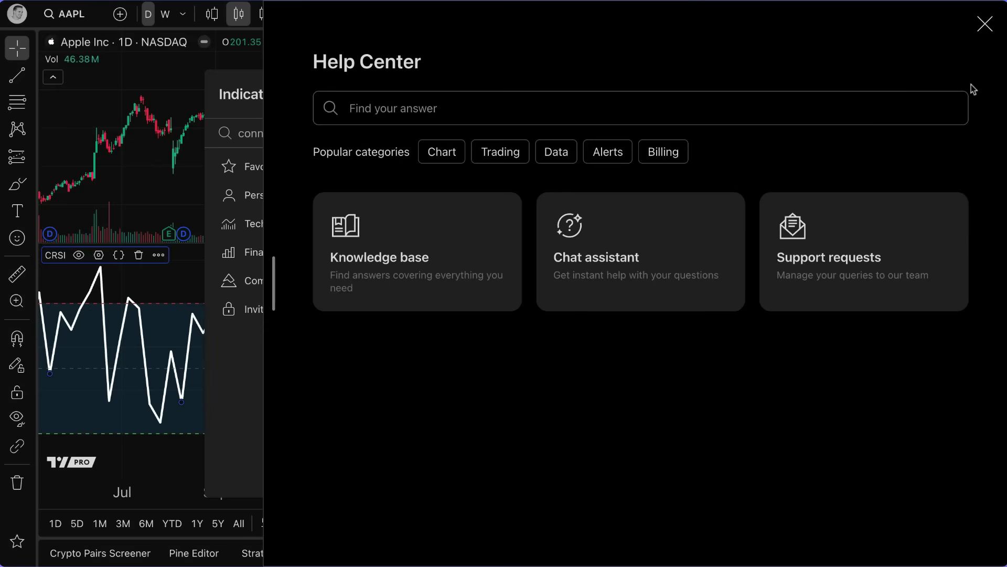
click(986, 38)
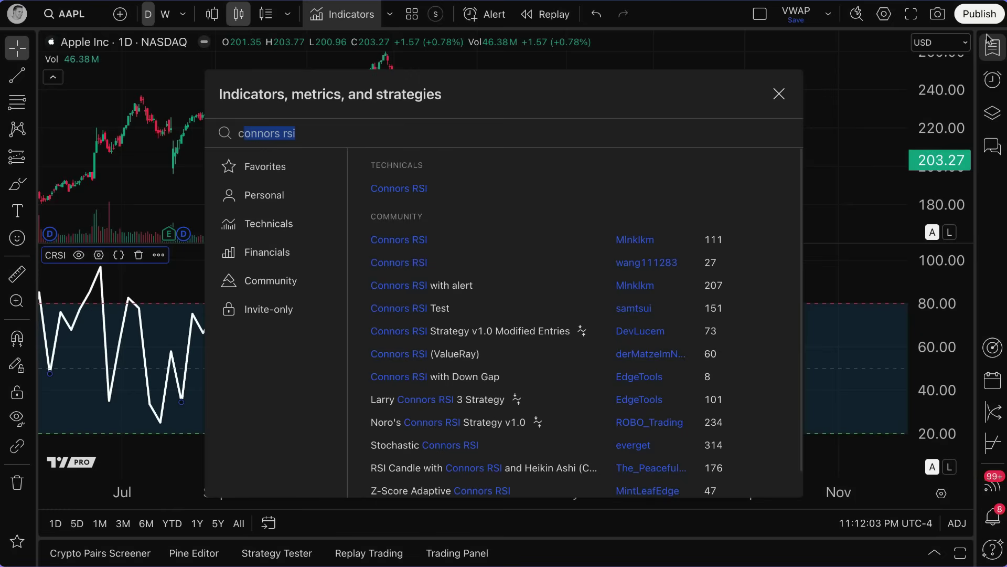
click(781, 97)
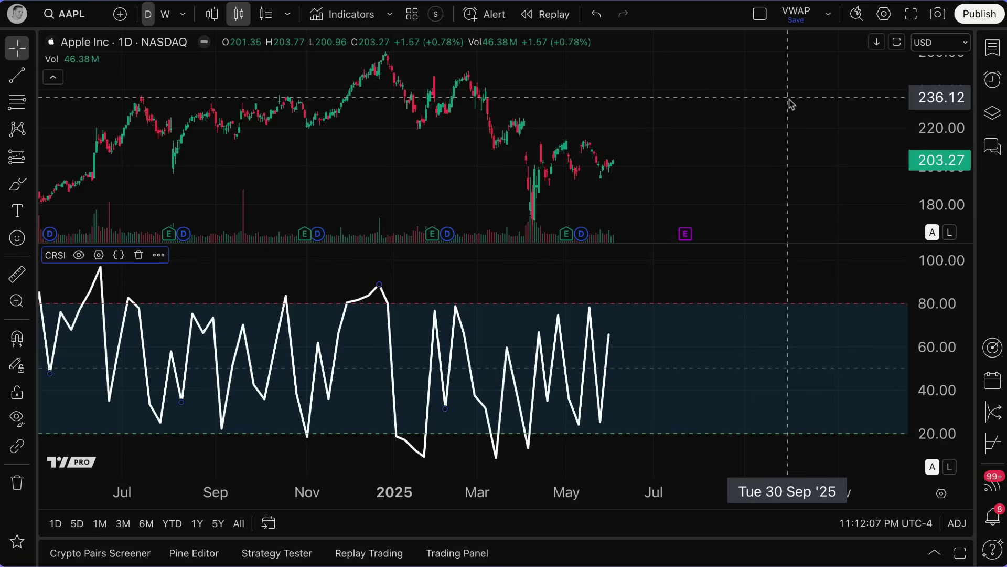